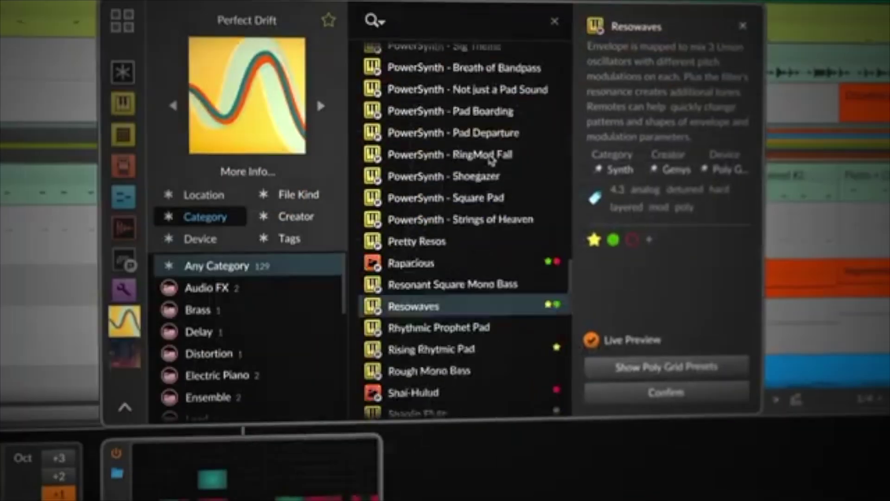
{"action": "scroll", "coordinate": [492, 165], "scroll_direction": "down", "scroll_amount": 10}
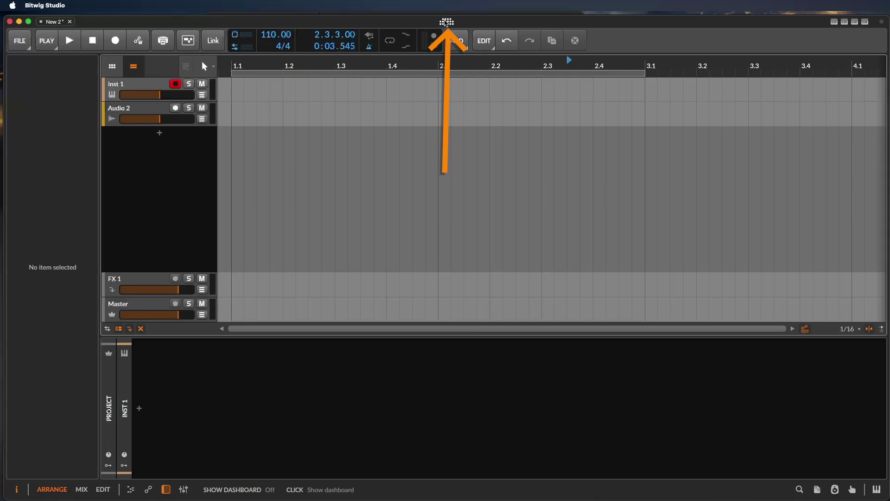
Step: Open the user interface settings in the dashboard and view the available languages, keeping English
{"action": "left_click", "coordinate": [447, 22]}
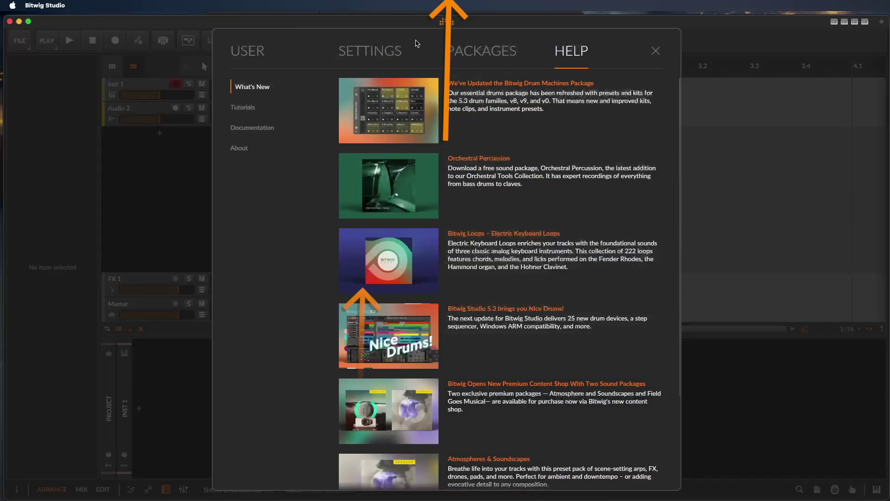
{"action": "left_click", "coordinate": [369, 50]}
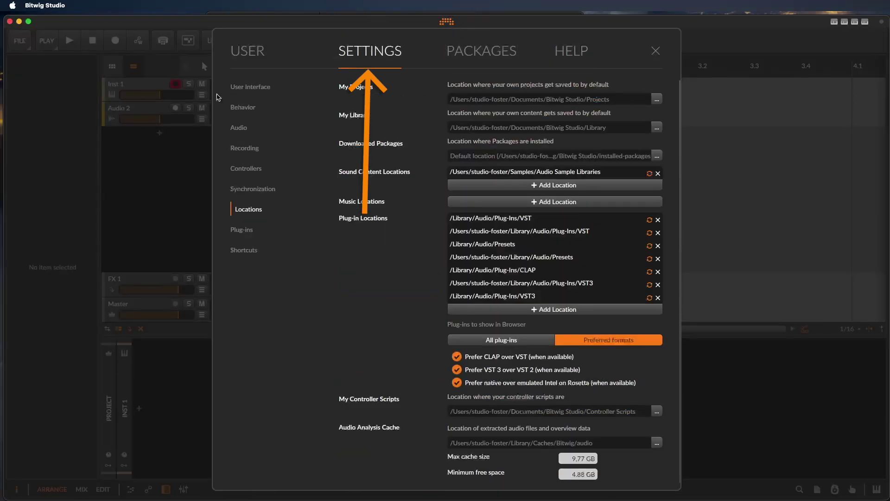
{"action": "left_click", "coordinate": [252, 86]}
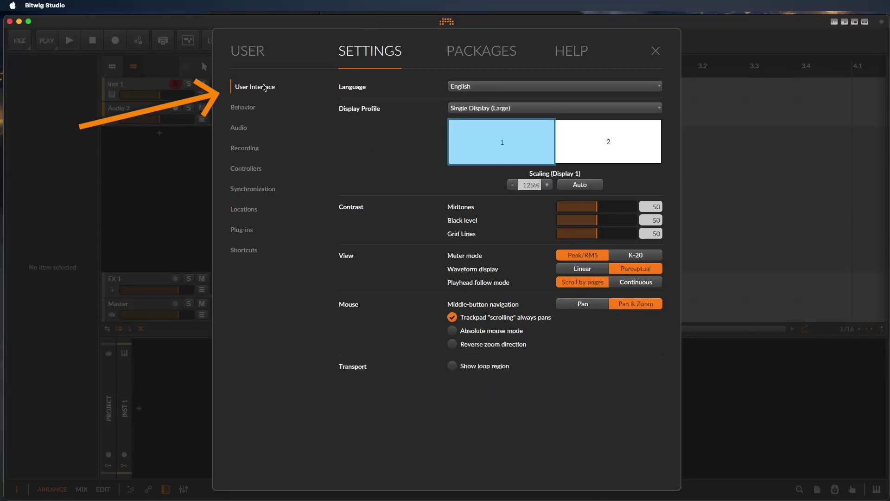
{"action": "left_click", "coordinate": [552, 87]}
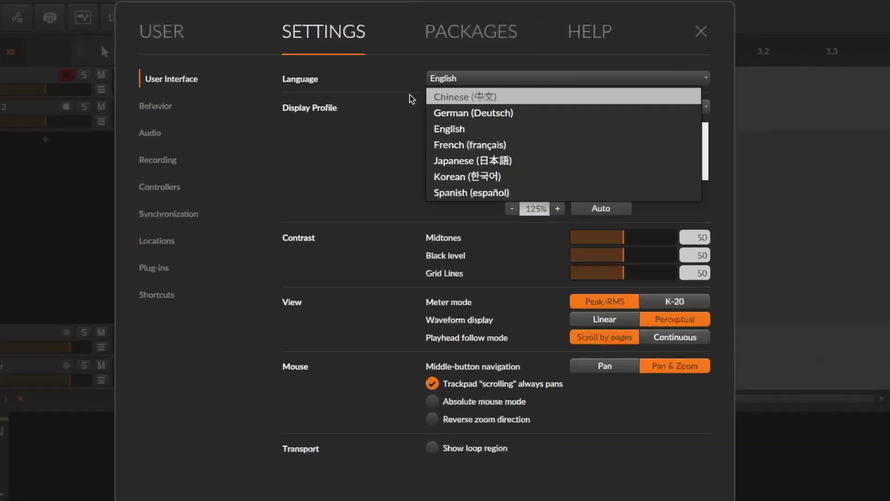
{"action": "left_click", "coordinate": [415, 29]}
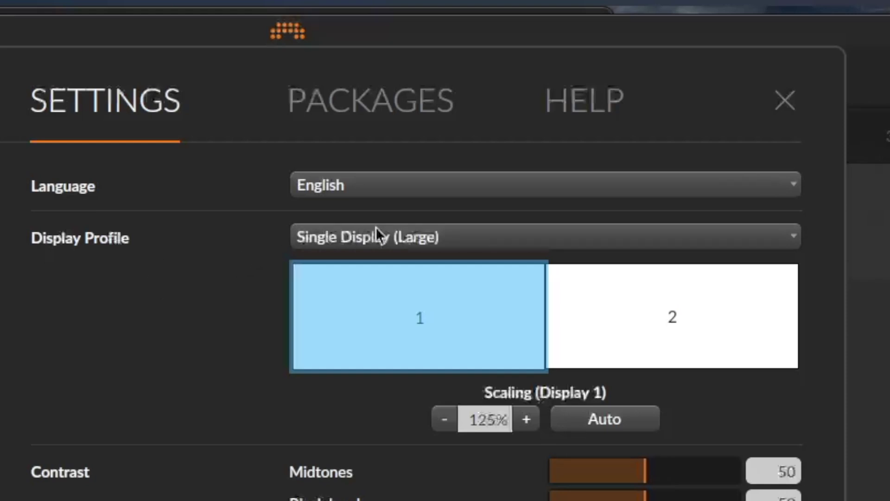
Step: View the available display profiles without changing Single Display (Large), and close the dashboard
{"action": "left_click", "coordinate": [402, 239]}
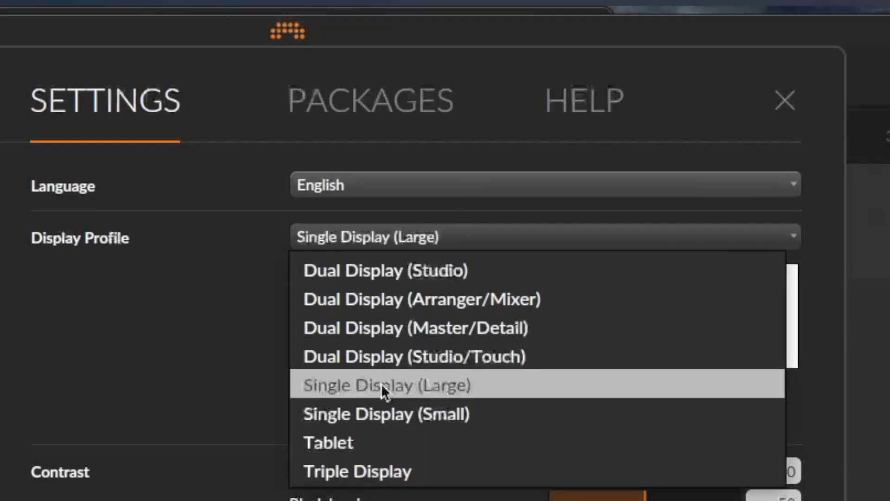
{"action": "left_click", "coordinate": [191, 356]}
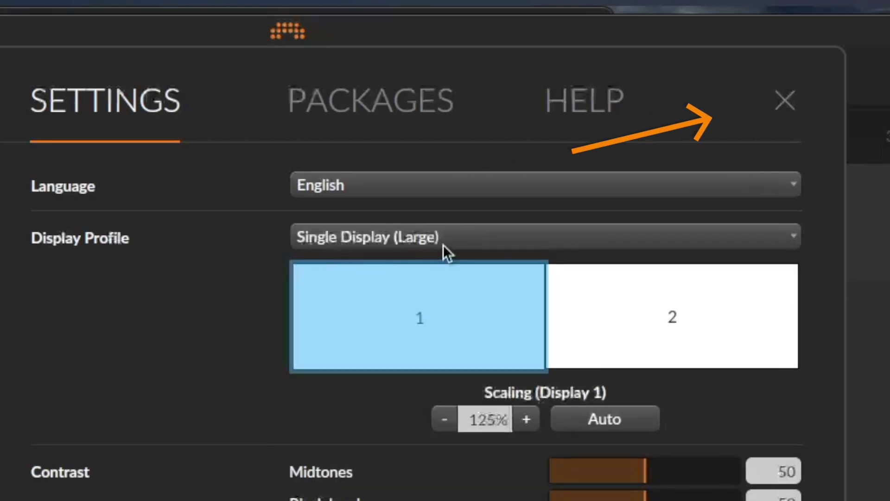
{"action": "left_click", "coordinate": [776, 108]}
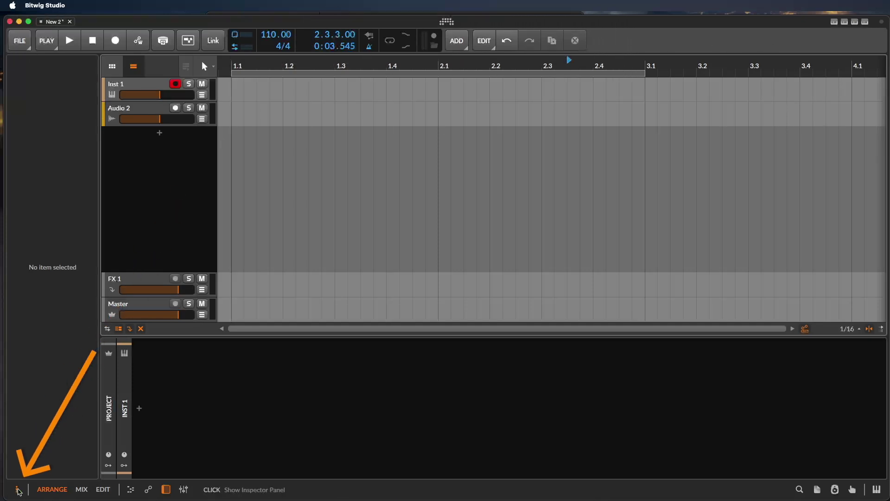
Step: Toggle the Inspector Panel off and on again, leaving it hidden
{"action": "left_click", "coordinate": [18, 492]}
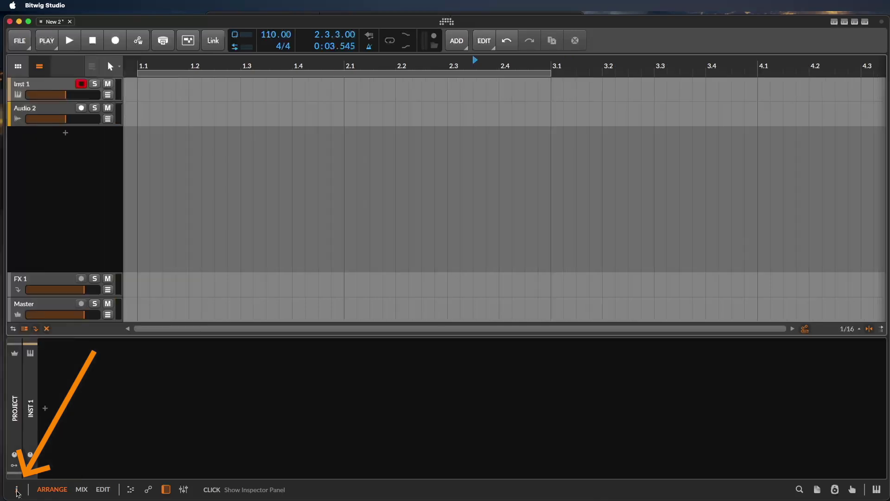
{"action": "left_click", "coordinate": [18, 492]}
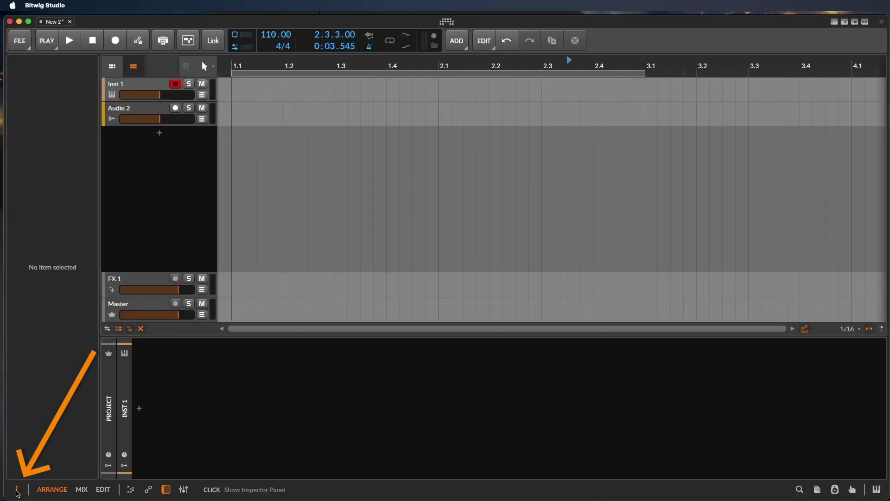
{"action": "left_click", "coordinate": [17, 491]}
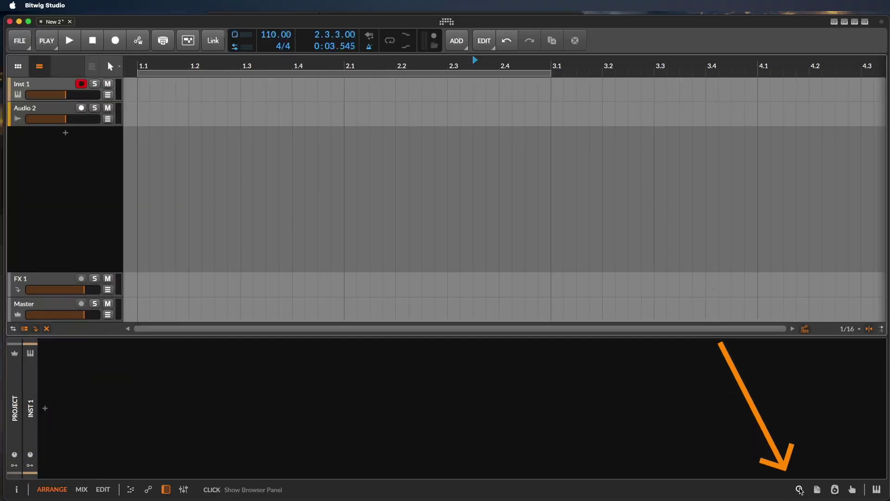
Step: Show and hide the Browser Panel, and do the same with the Project Panel
{"action": "left_click", "coordinate": [799, 490]}
{"action": "left_click", "coordinate": [799, 490]}
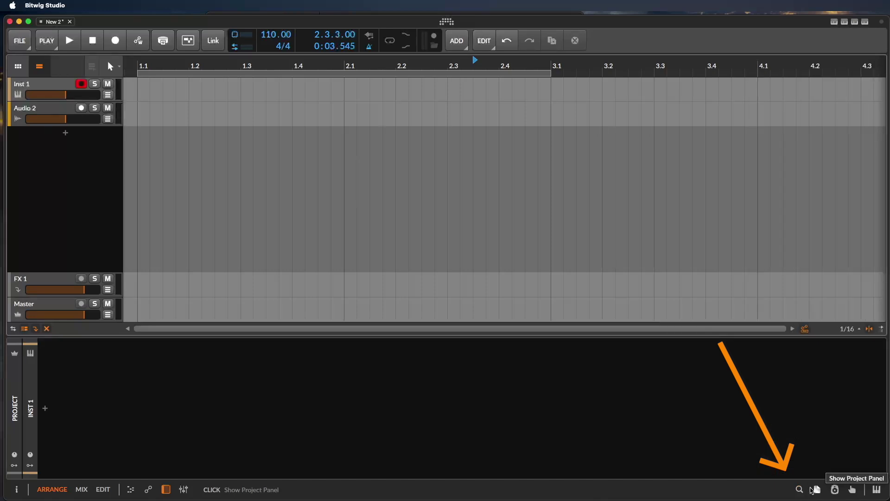
{"action": "left_click", "coordinate": [817, 490]}
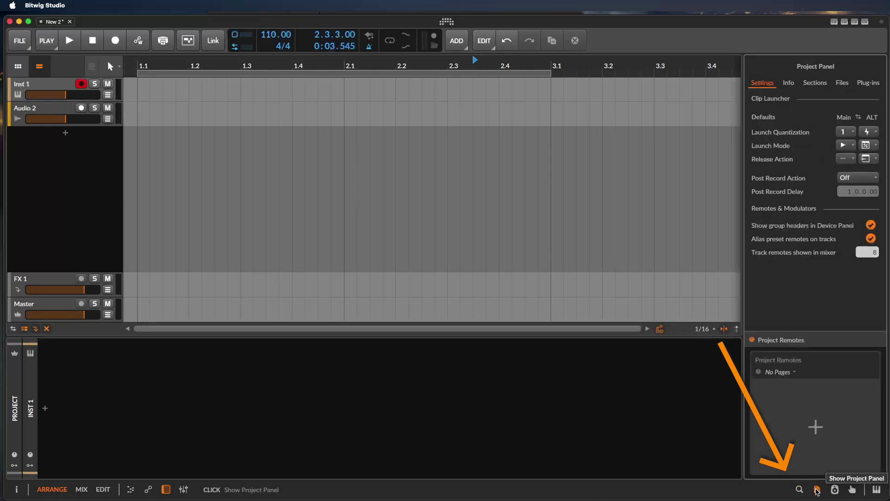
{"action": "left_click", "coordinate": [818, 489]}
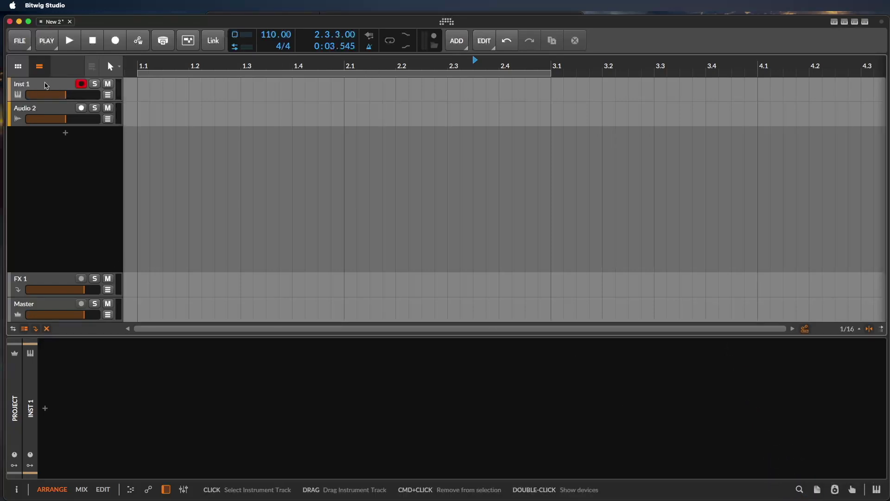
Step: Select the Inst 1 and Audio 2 tracks in turn, ending with Inst 1 selected
{"action": "left_click", "coordinate": [48, 84]}
{"action": "left_click", "coordinate": [62, 114]}
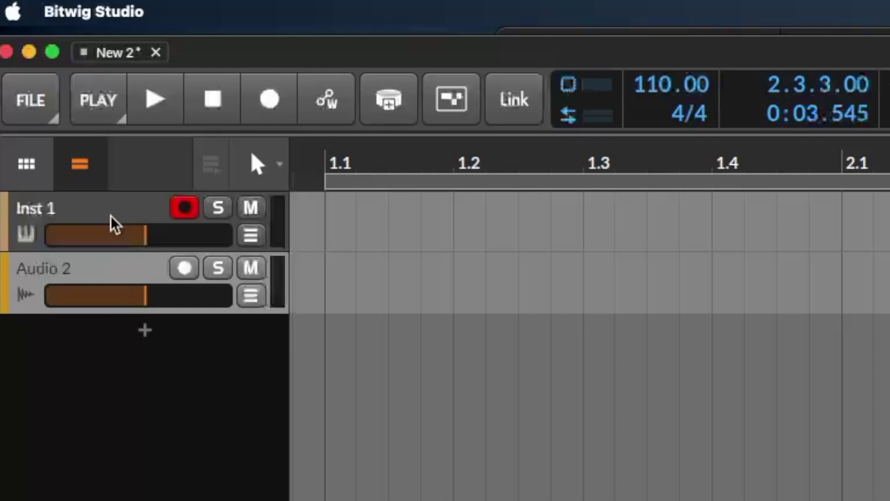
{"action": "left_click", "coordinate": [112, 216]}
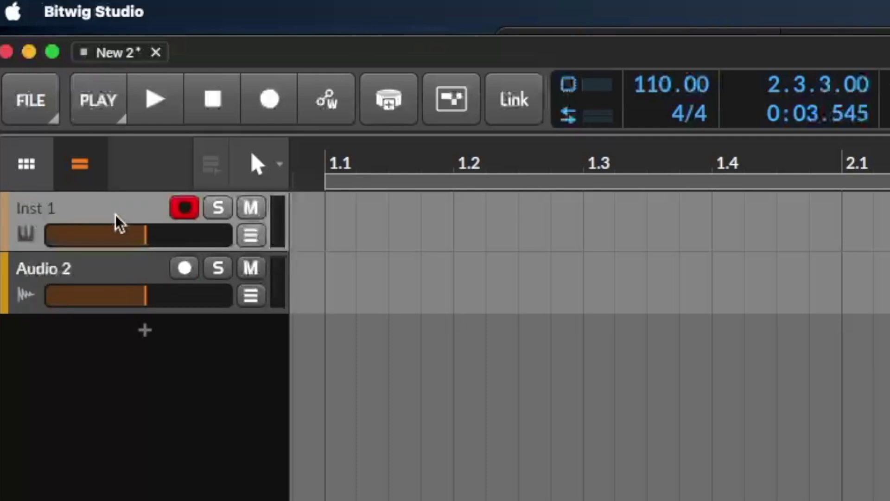
{"action": "left_click", "coordinate": [114, 268]}
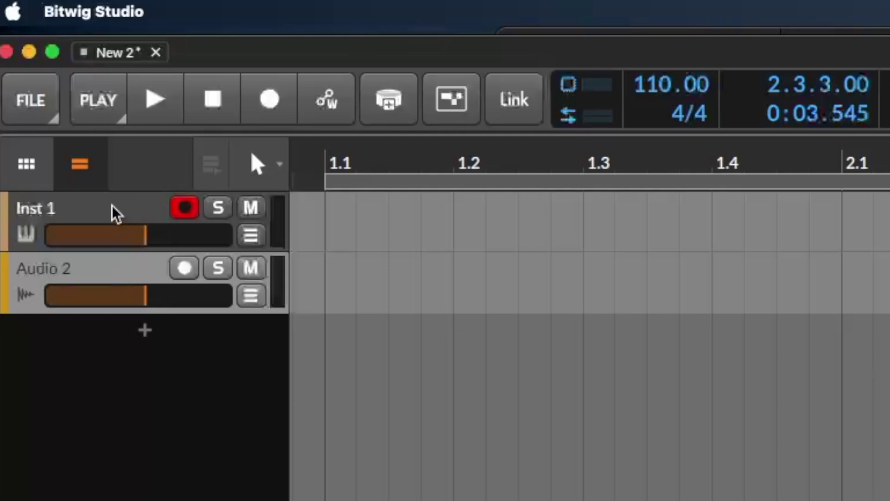
{"action": "left_click", "coordinate": [99, 213]}
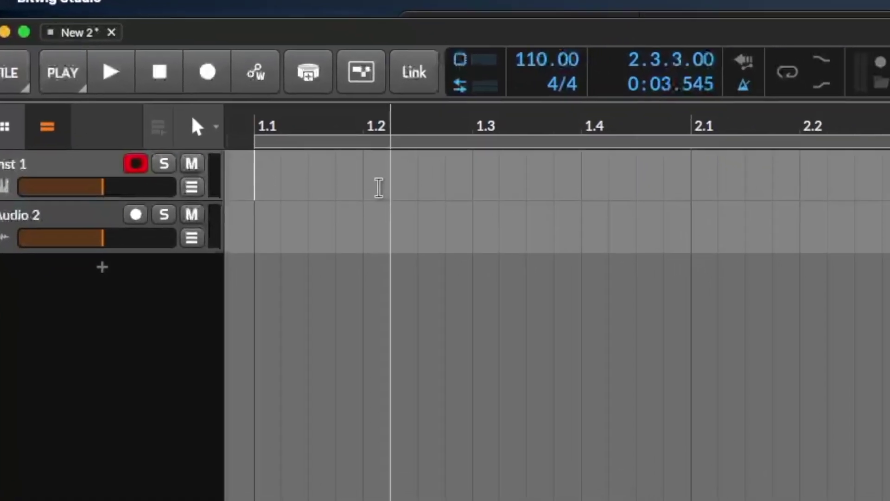
Step: Place the play start marker at several positions along the Inst 1 track, ending at 1.1.1.00
{"action": "left_click", "coordinate": [333, 184]}
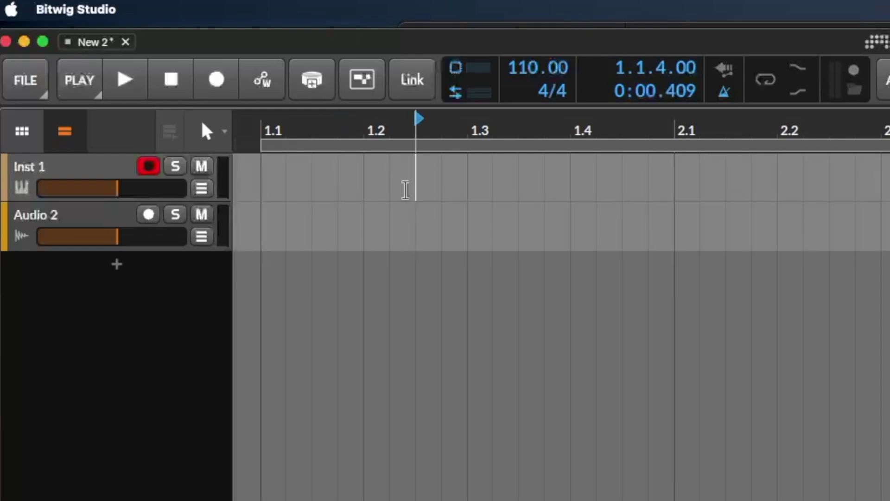
{"action": "left_click", "coordinate": [807, 176]}
{"action": "left_click_drag", "start_coordinate": [882, 180], "coordinate": [889, 180]}
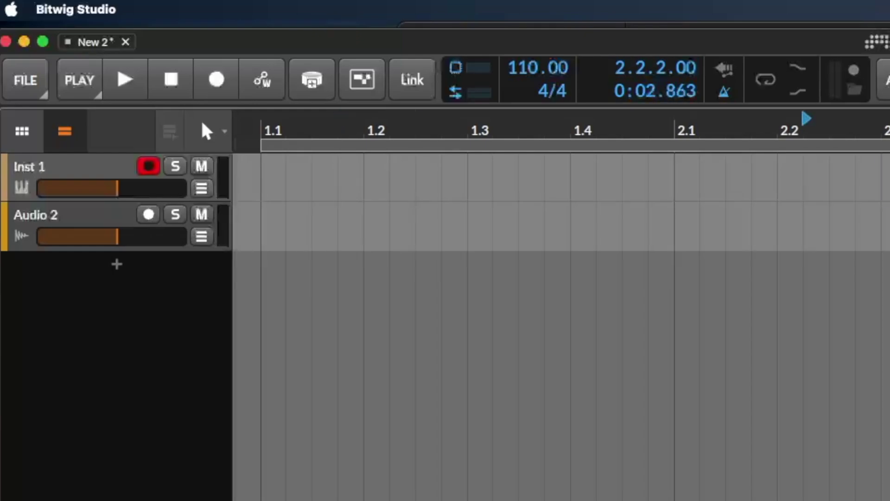
{"action": "left_click", "coordinate": [856, 218]}
{"action": "left_click", "coordinate": [623, 195]}
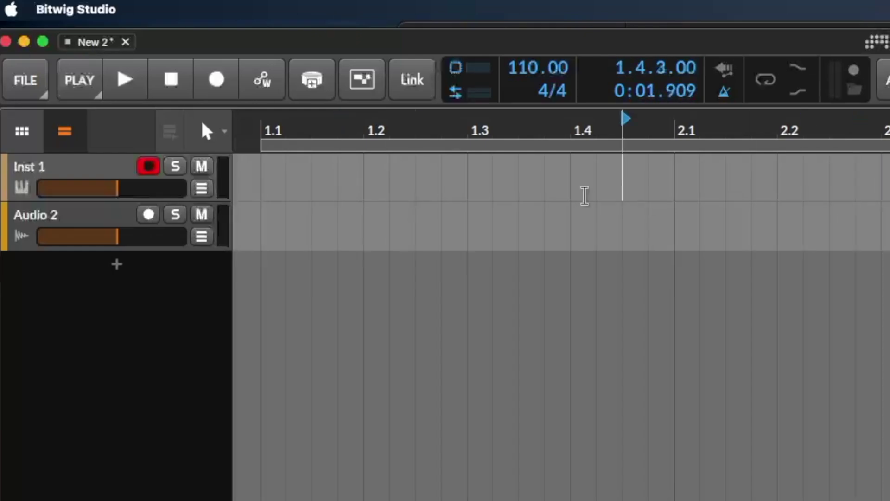
{"action": "left_click", "coordinate": [242, 185]}
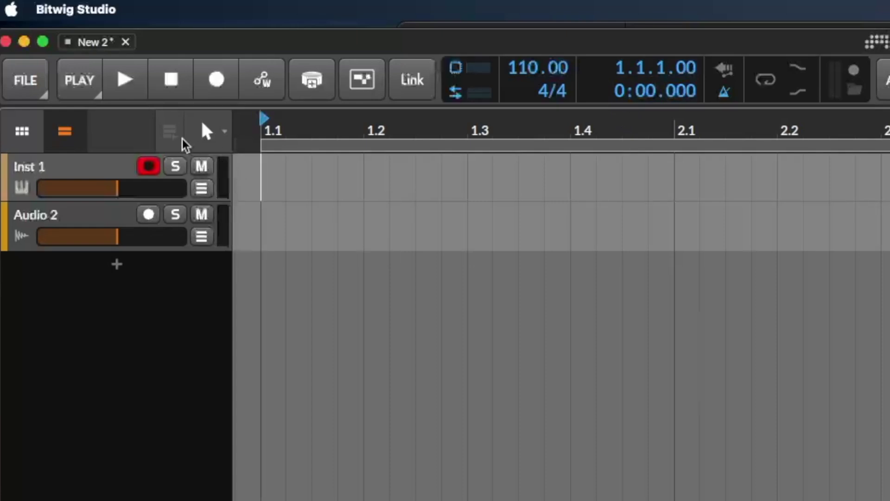
Step: Play the empty arrangement to hear the metronome, stopping and returning the playhead to the project start each time
{"action": "left_click", "coordinate": [117, 89]}
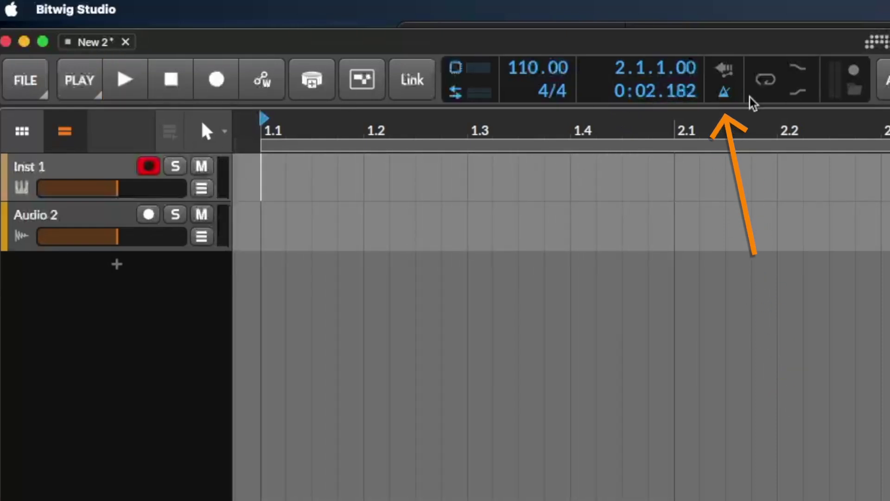
{"action": "left_click", "coordinate": [725, 92]}
{"action": "left_click", "coordinate": [172, 88]}
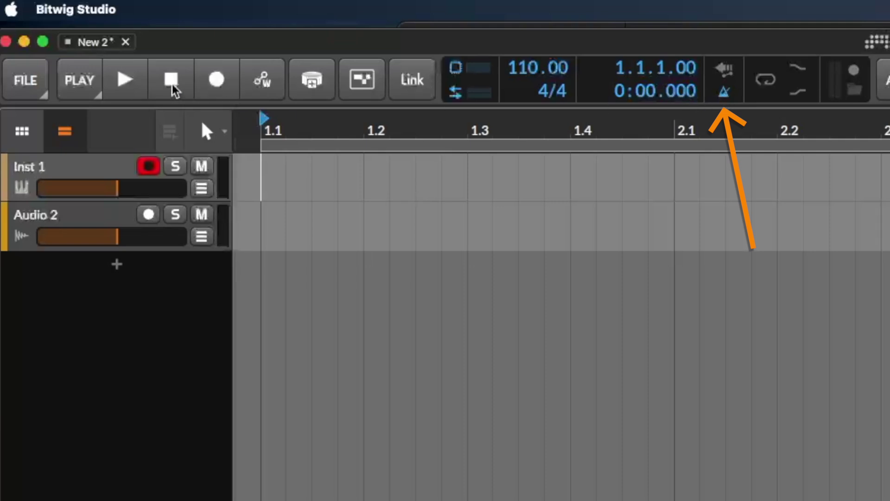
{"action": "left_click", "coordinate": [123, 80]}
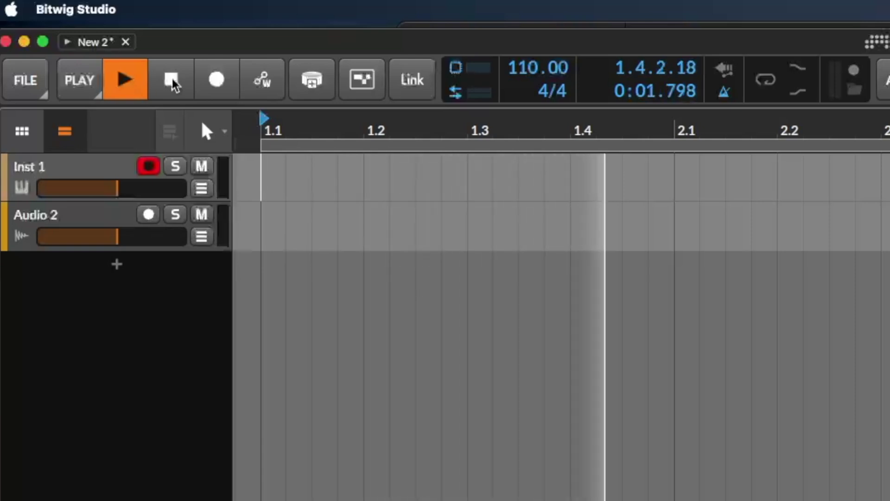
{"action": "left_click", "coordinate": [172, 82]}
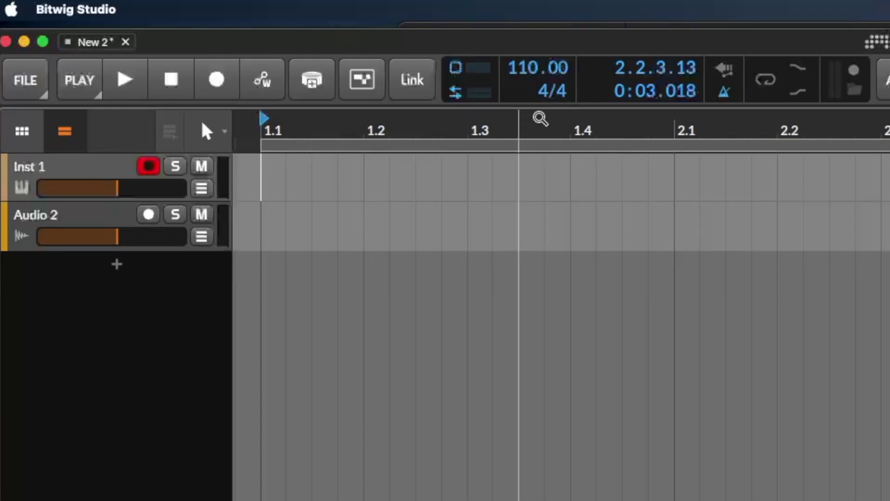
{"action": "left_click", "coordinate": [171, 80]}
Step: Set the project tempo to 125.00 BPM, play it briefly with the metronome, and return the playhead to the start
{"action": "mouse_move", "coordinate": [534, 72]}
{"action": "left_mouse_down"}
{"action": "mouse_move", "coordinate": [533, 38]}
{"action": "mouse_move", "coordinate": [527, 67]}
{"action": "left_mouse_up"}
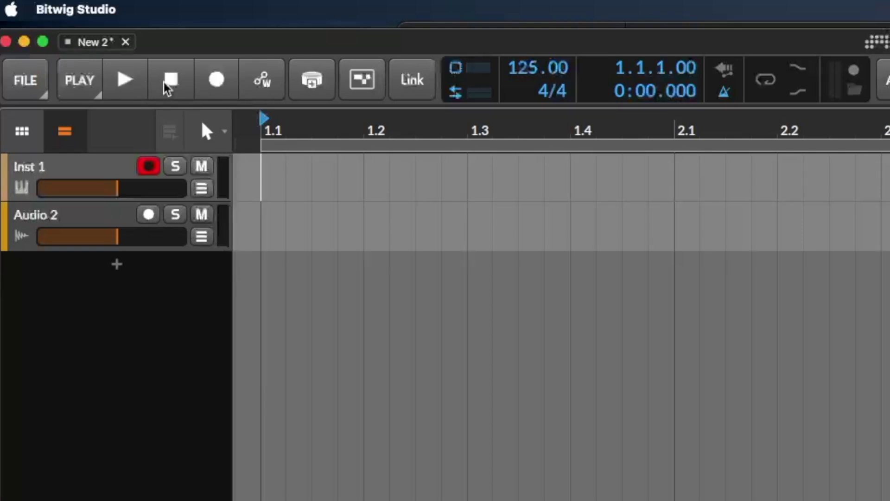
{"action": "left_click", "coordinate": [140, 88]}
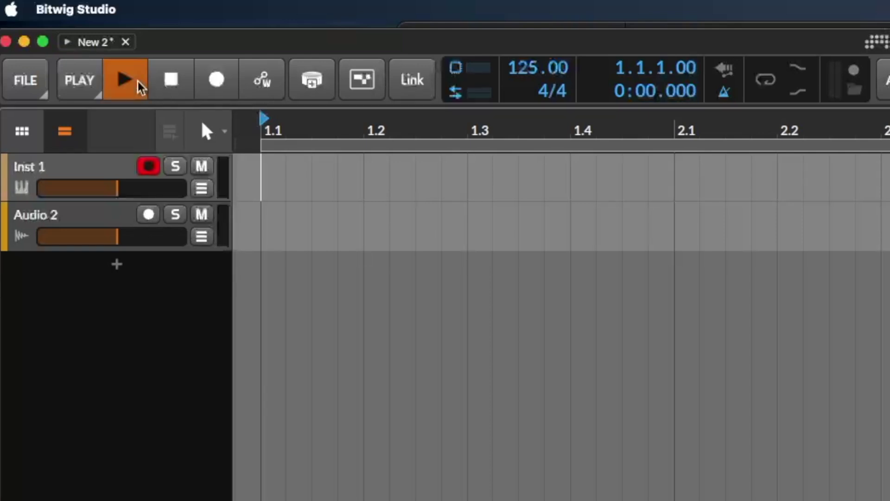
{"action": "left_click", "coordinate": [174, 81]}
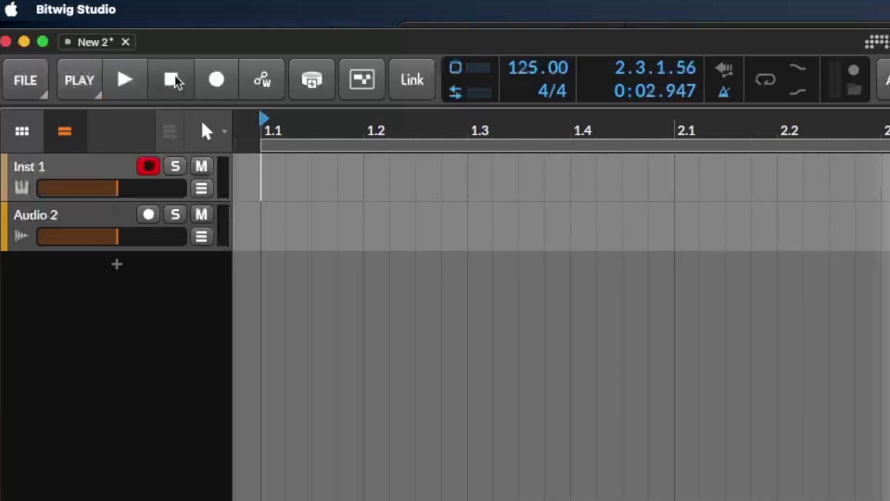
{"action": "left_click", "coordinate": [174, 82]}
Step: Select the Inst 1 and Audio 2 tracks in turn, returning to Inst 1, and open the device browser for its empty device chain
{"action": "left_click", "coordinate": [86, 173]}
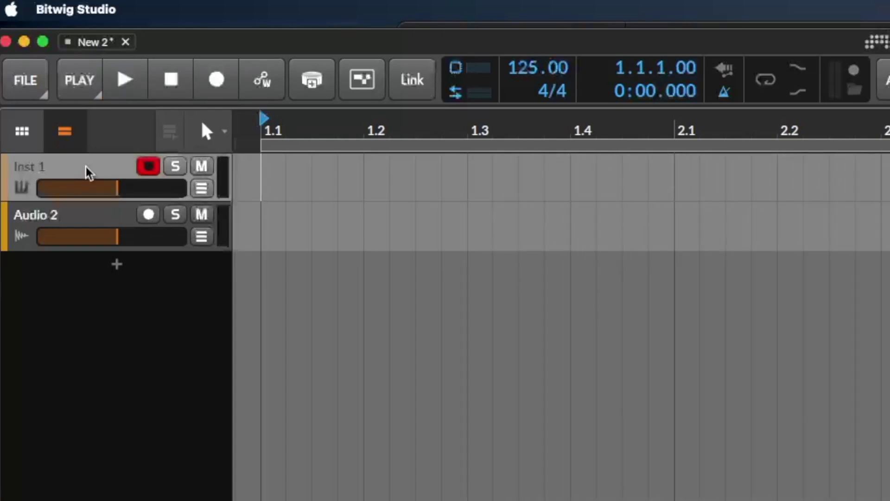
{"action": "left_click", "coordinate": [86, 218]}
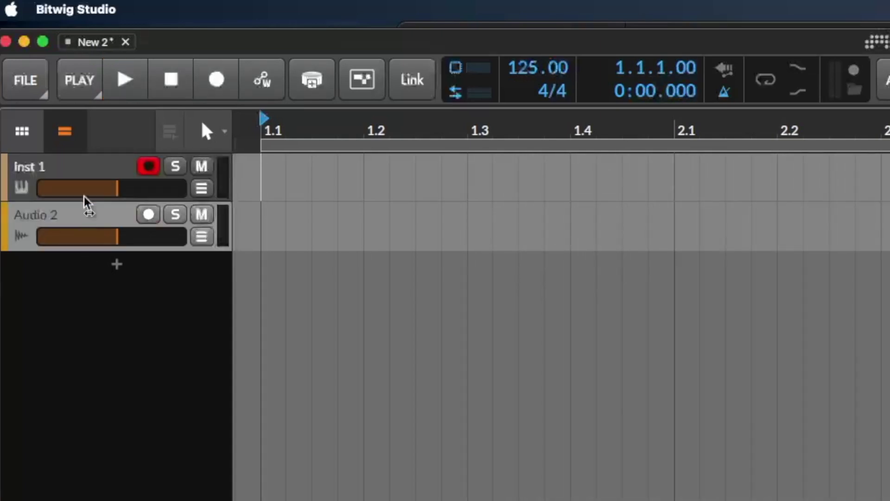
{"action": "left_click", "coordinate": [84, 172]}
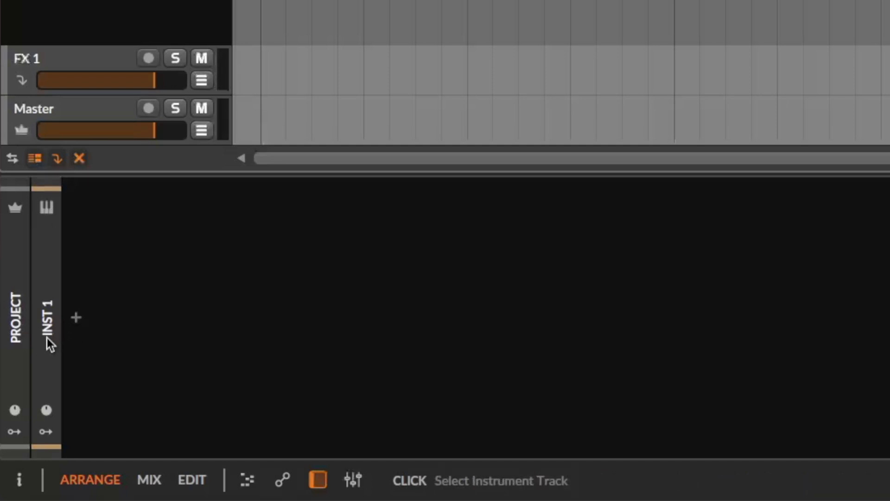
{"action": "left_click", "coordinate": [76, 318]}
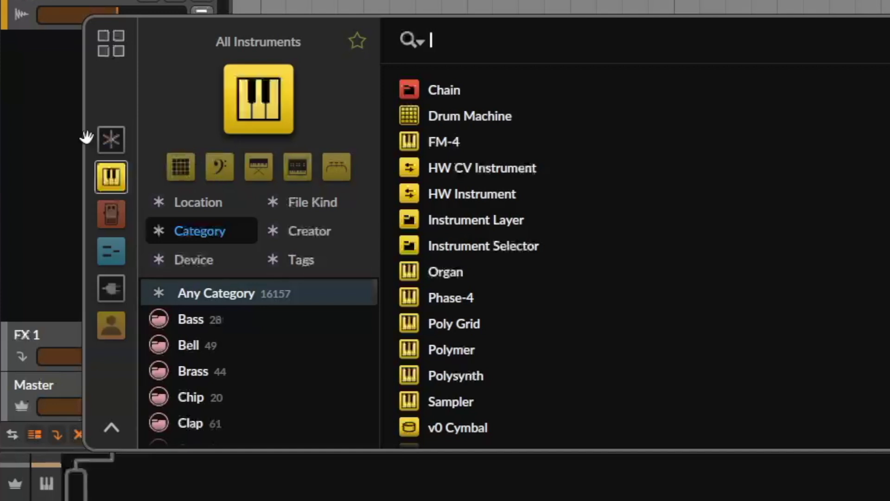
Step: Browse the Everything, All Instruments, Audio FX, Note FX and Plug-ins categories in the device browser
{"action": "left_click", "coordinate": [116, 140]}
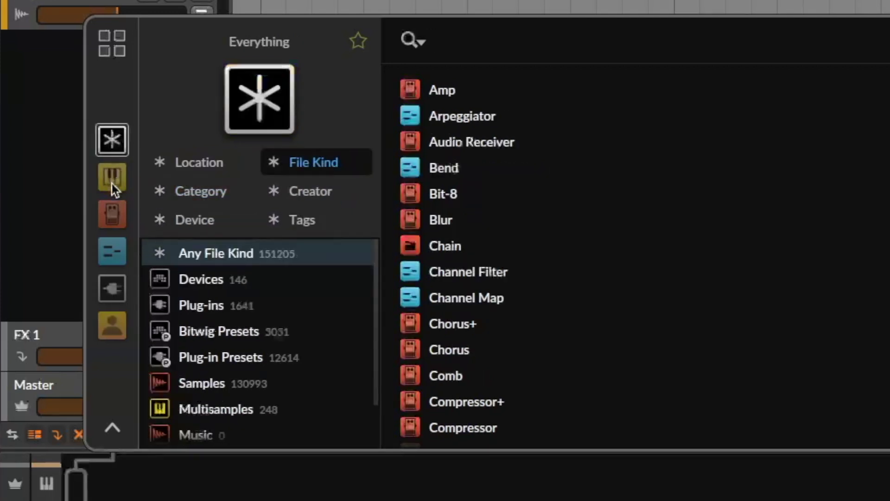
{"action": "left_click", "coordinate": [116, 176]}
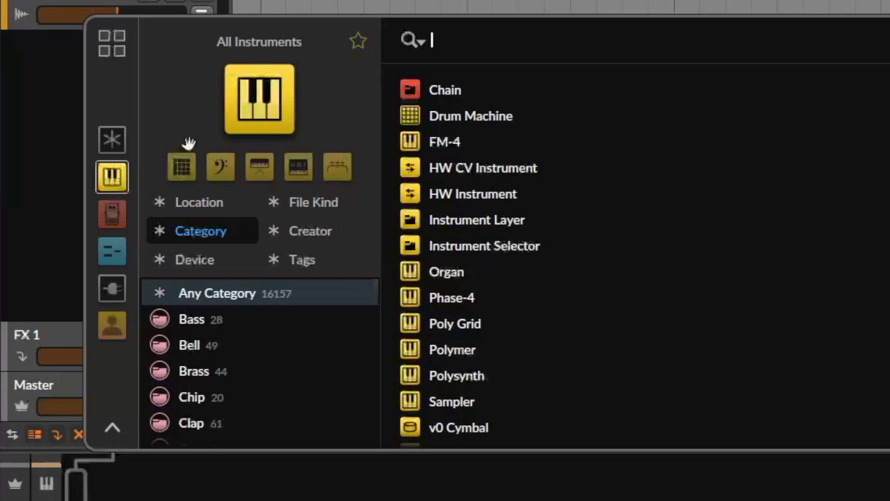
{"action": "left_click", "coordinate": [106, 222]}
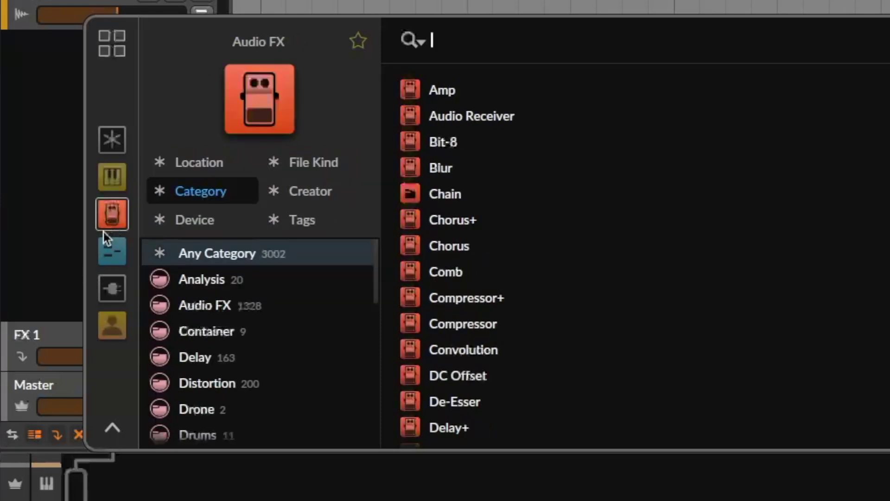
{"action": "left_click", "coordinate": [112, 257]}
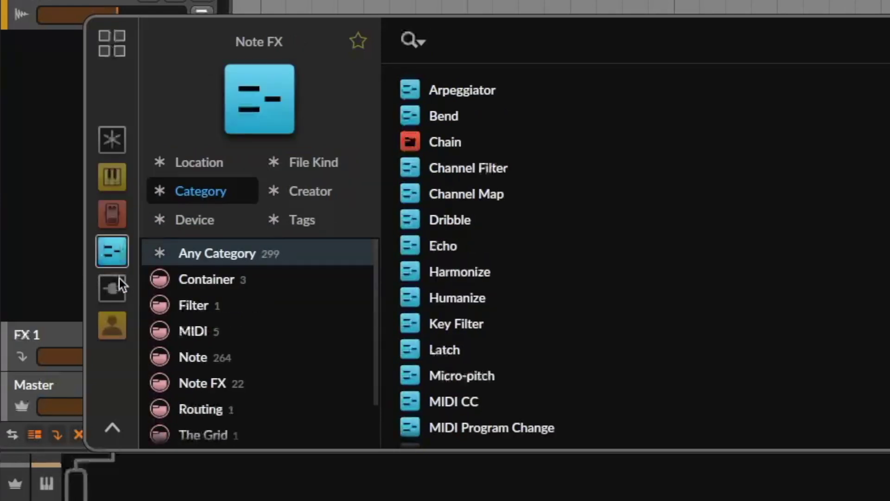
{"action": "left_click", "coordinate": [112, 286]}
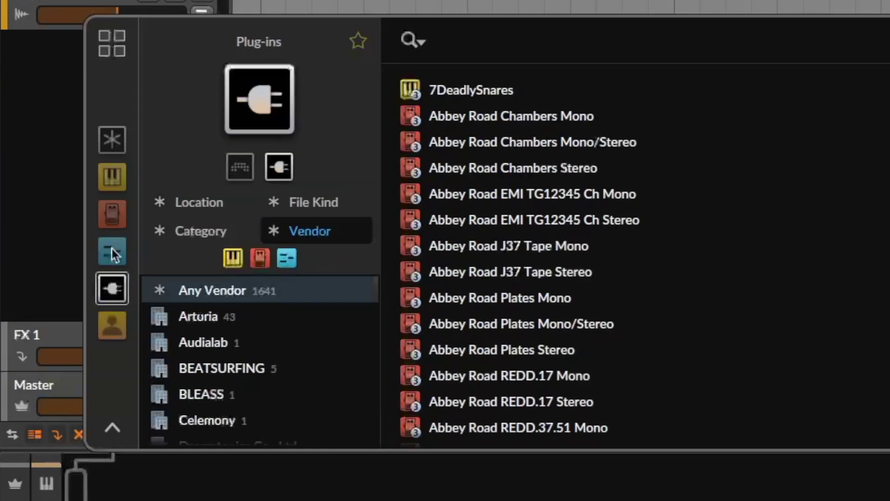
Step: Search All Instruments for "drum machine" and add the Drum Machine device to the Inst 1 track
{"action": "left_click", "coordinate": [115, 185]}
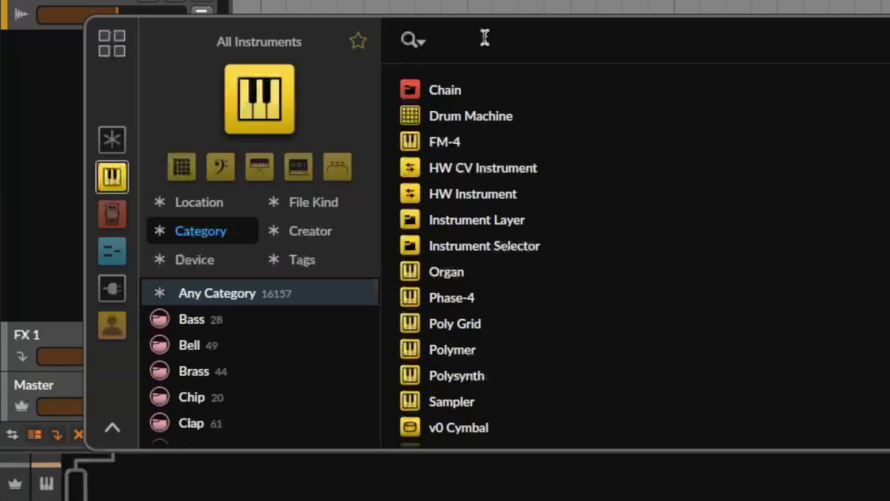
{"action": "type", "text": "um machine"}
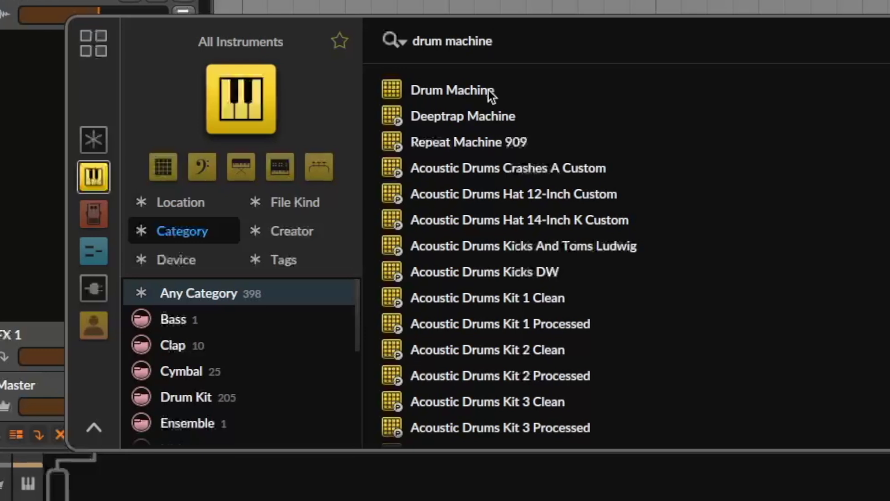
{"action": "left_click", "coordinate": [467, 89]}
{"action": "double_click", "coordinate": [468, 89]}
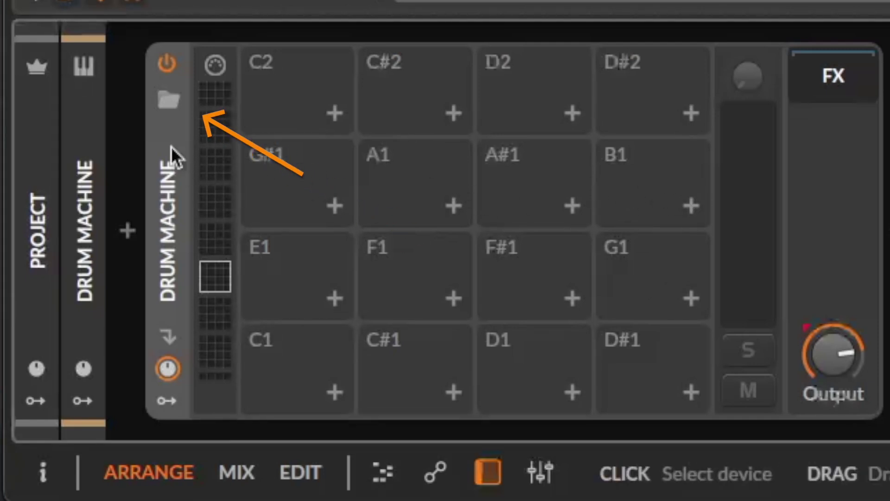
Step: Search the Drum Machine presets for "808" and load the Legend 808 Normal Kit preset
{"action": "left_click", "coordinate": [166, 101]}
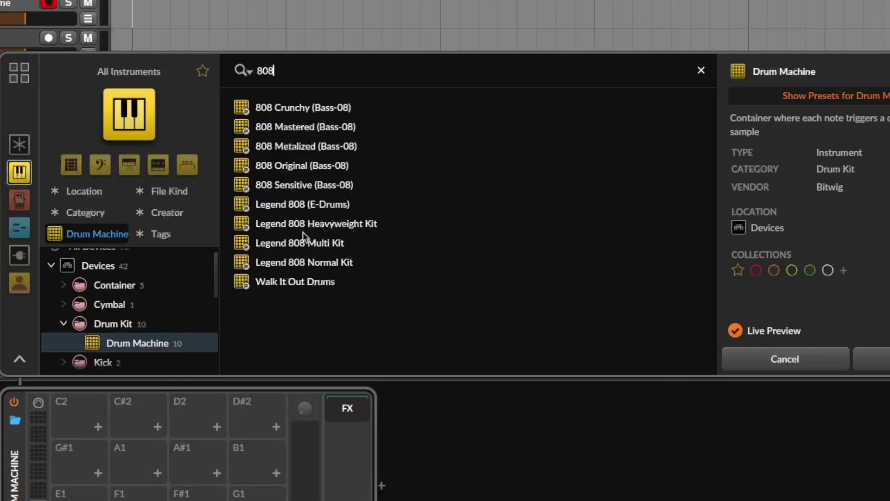
{"action": "key", "text": "BackSpace"}
{"action": "key", "text": "BackSpace"}
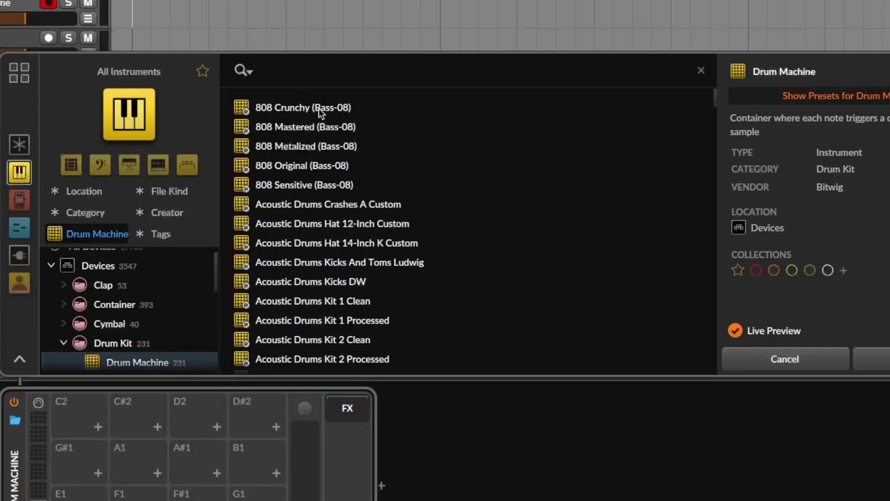
{"action": "type", "text": "808"}
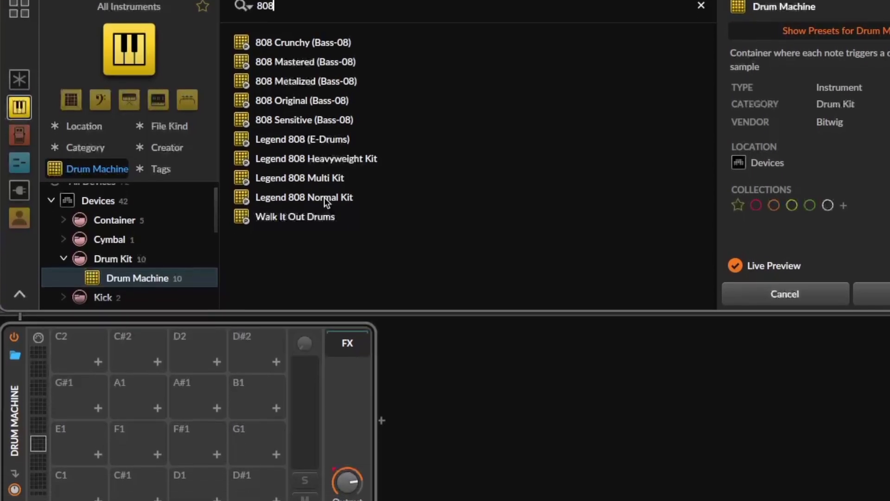
{"action": "double_click", "coordinate": [324, 218]}
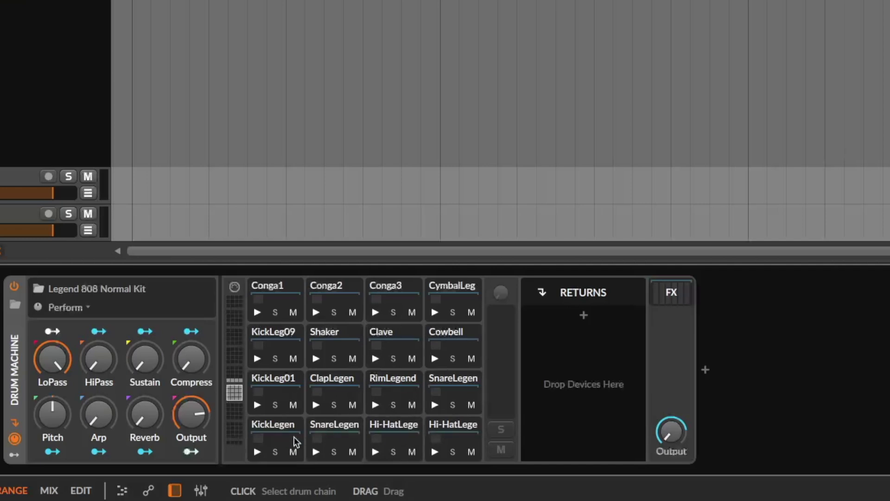
Step: Audition the KickLegen and SnareLegen pads and set the Legend 808 Normal Kit track's volume to -2.2 dB
{"action": "left_click", "coordinate": [257, 452]}
{"action": "left_click", "coordinate": [257, 451]}
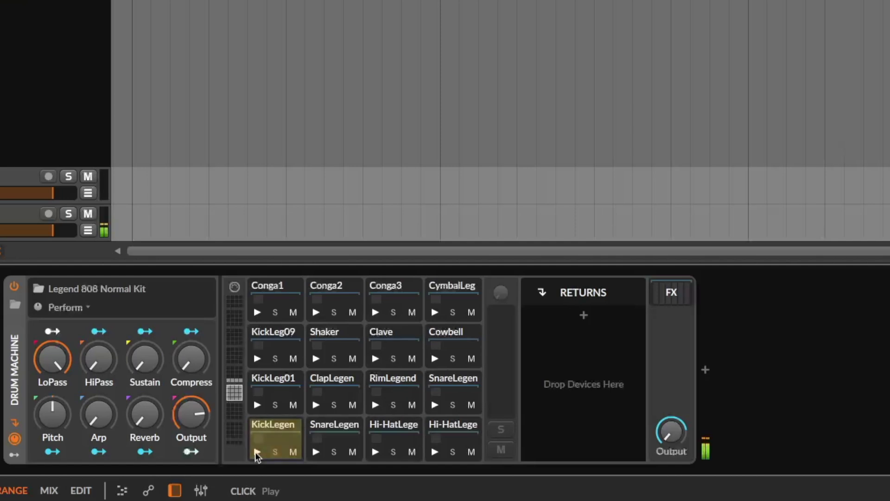
{"action": "left_click", "coordinate": [316, 452]}
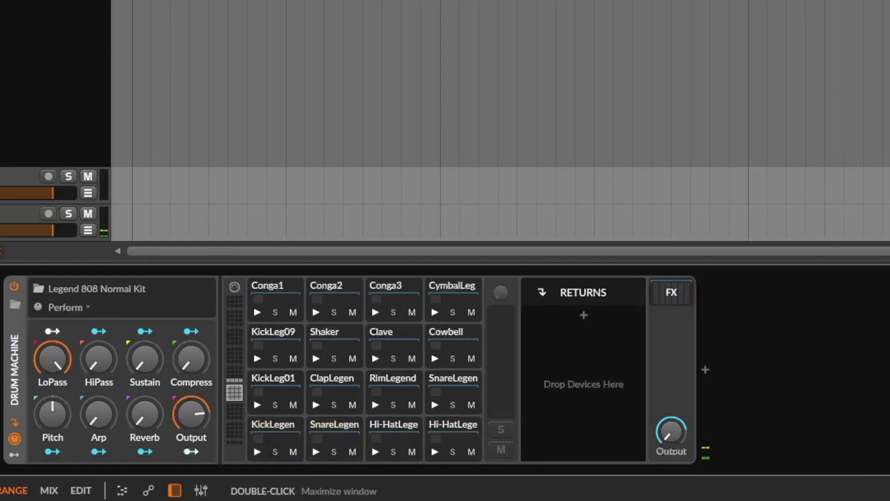
{"action": "left_click_drag", "start_coordinate": [32, 0], "coordinate": [47, 0]}
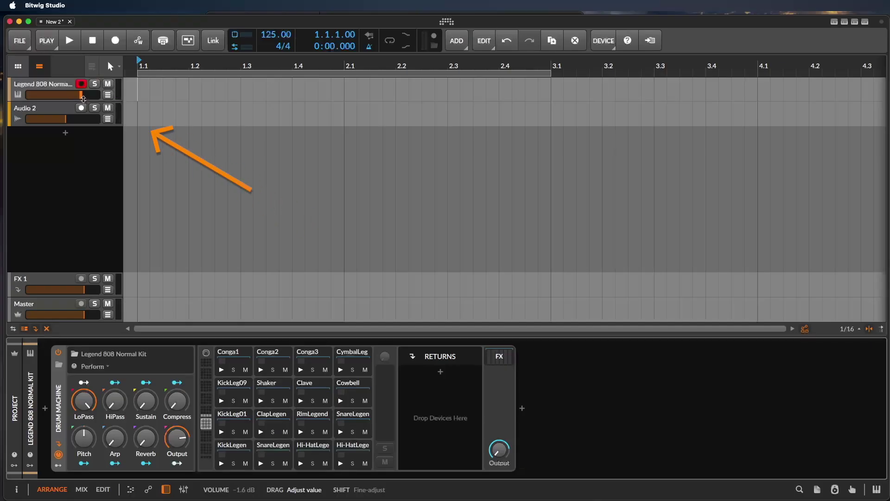
{"action": "left_click_drag", "start_coordinate": [81, 95], "coordinate": [80, 95]}
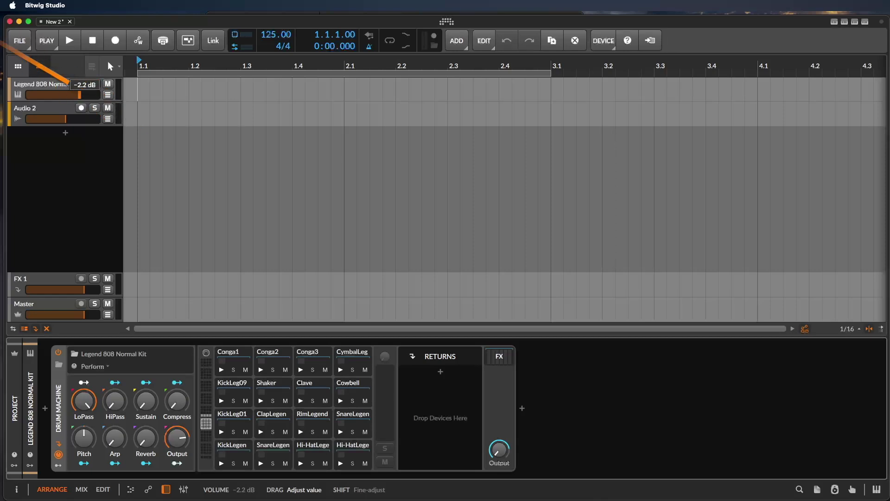
Step: Audition the SnareLegen pad and both Hi-HatLege pads of the Drum Machine
{"action": "left_click", "coordinate": [261, 464]}
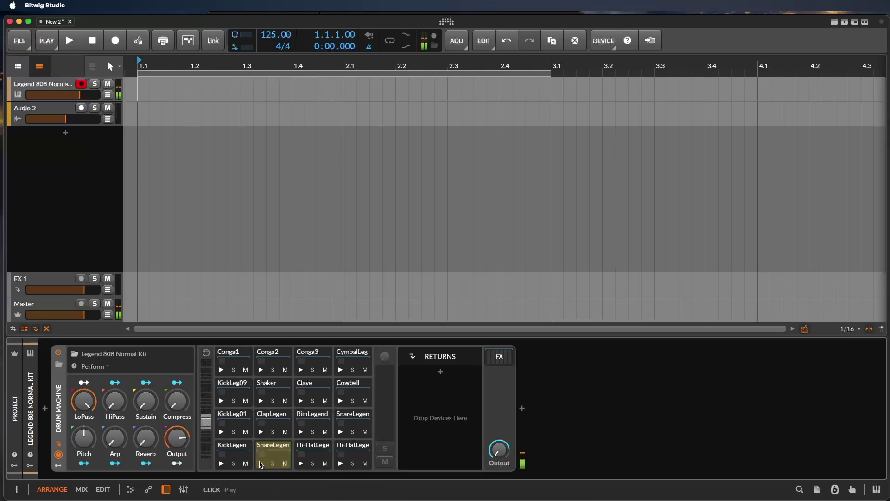
{"action": "left_click", "coordinate": [299, 464]}
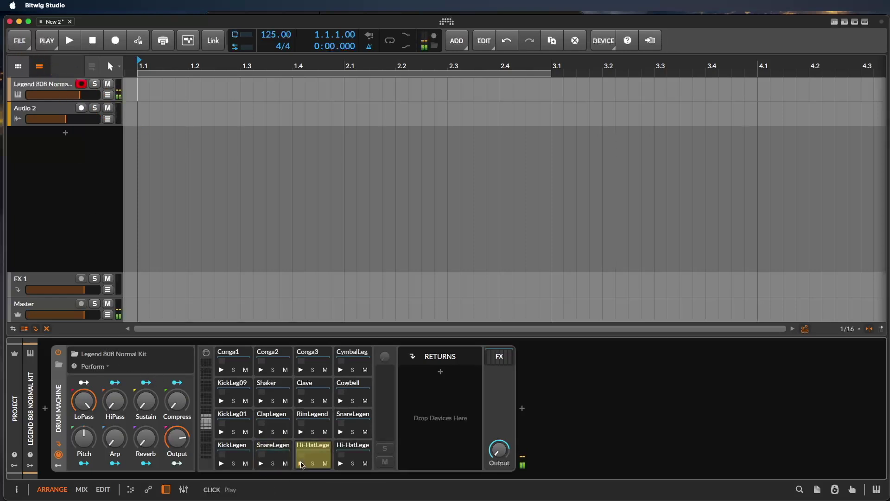
{"action": "left_click", "coordinate": [339, 463]}
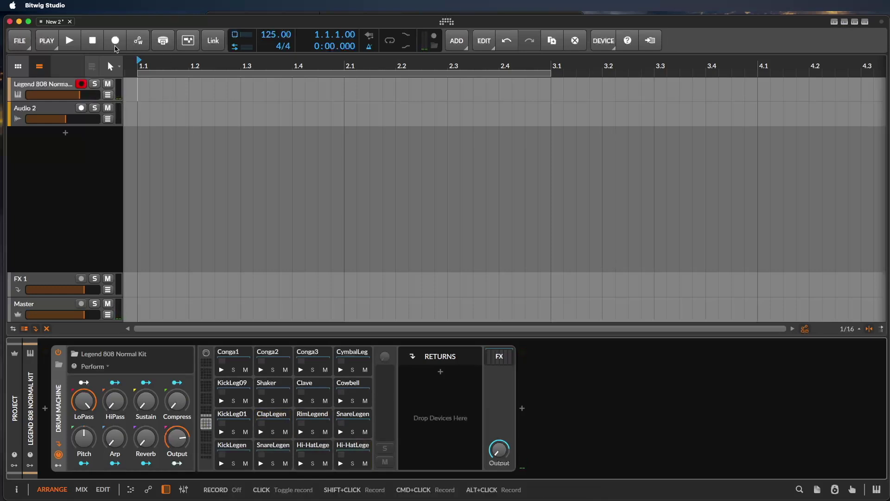
Step: Record a live drum pattern of nearly two bars on the Legend 808 Normal Kit track, starting at 1.1
{"action": "left_click", "coordinate": [111, 44]}
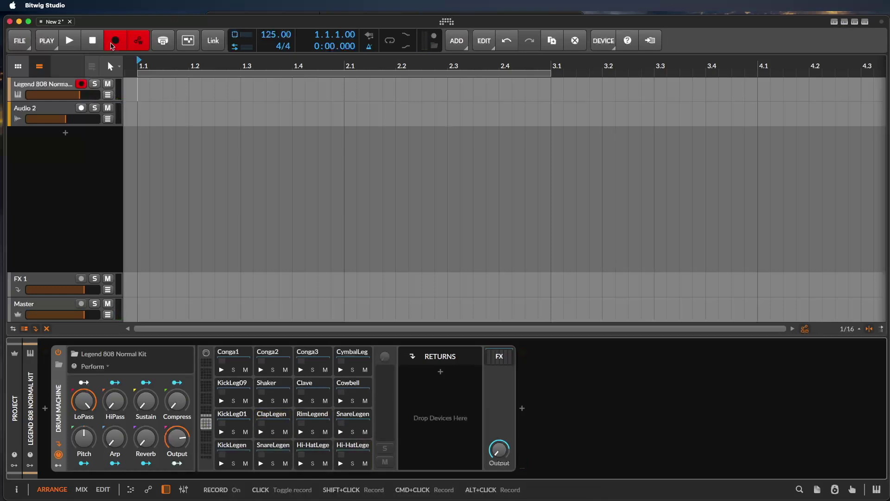
{"action": "left_click", "coordinate": [70, 41]}
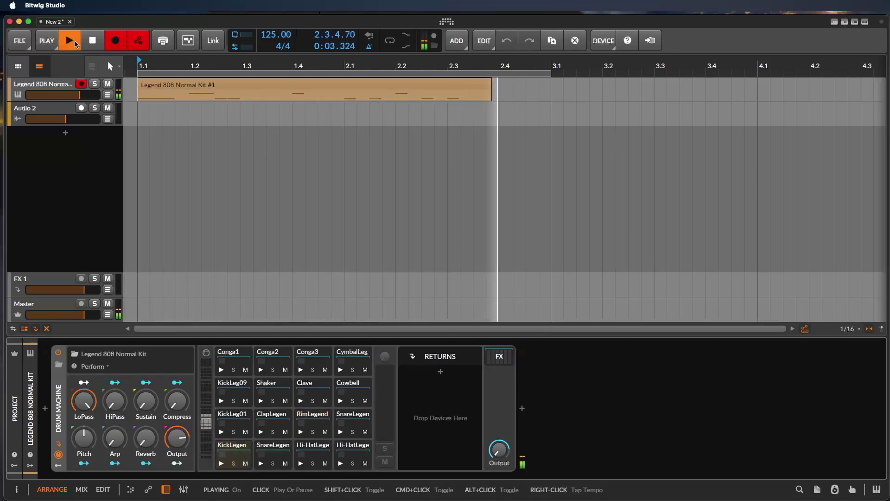
{"action": "left_click", "coordinate": [75, 43]}
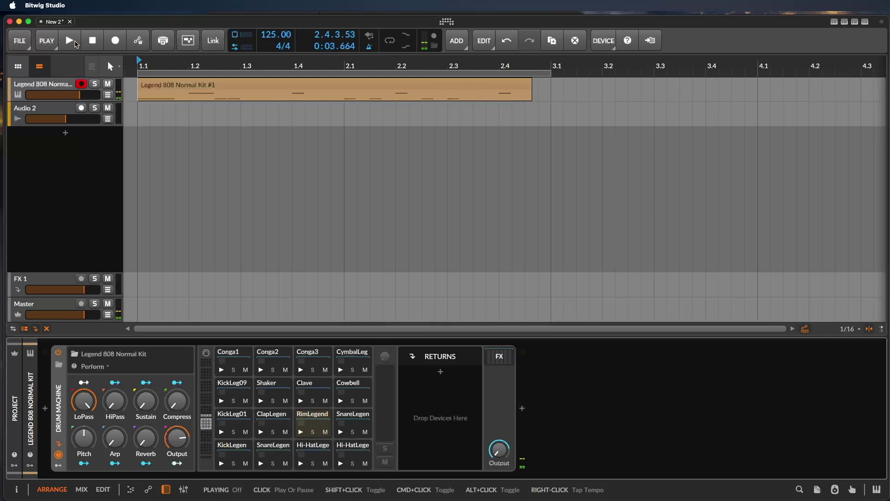
Step: Play back the recorded drum clip from the project start, stop playback, and delete the clip
{"action": "left_click", "coordinate": [258, 90]}
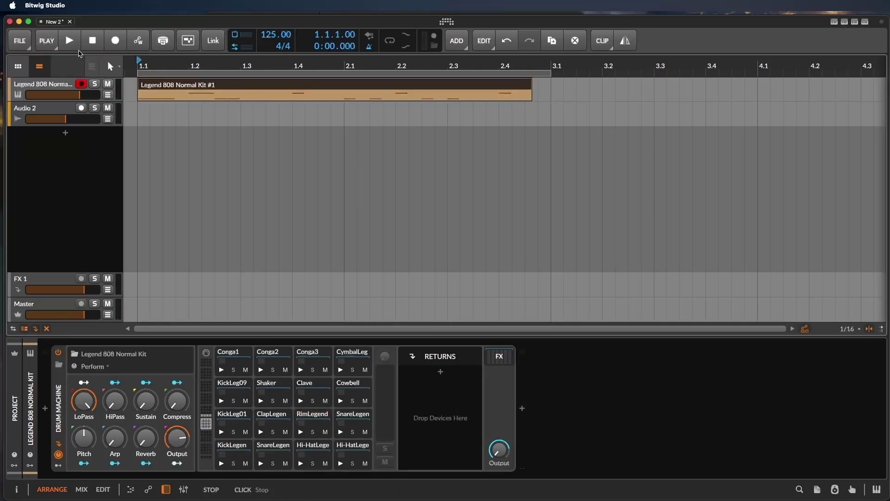
{"action": "key", "text": "space"}
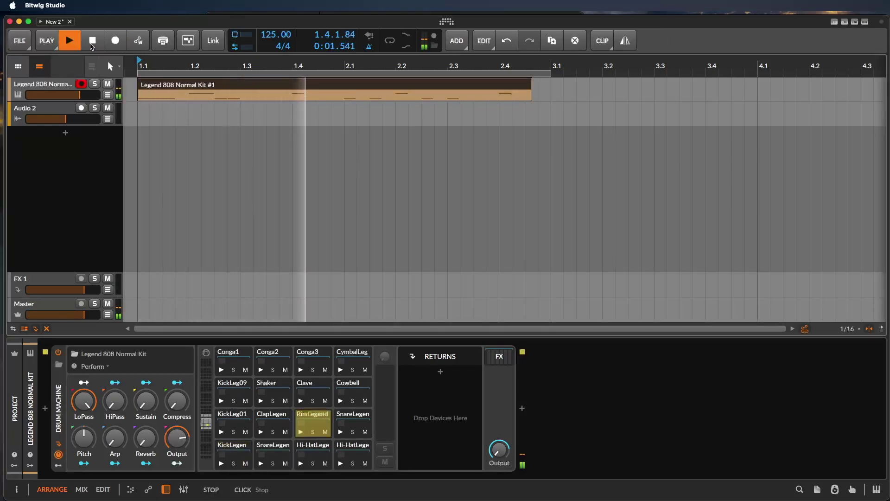
{"action": "left_click", "coordinate": [93, 44]}
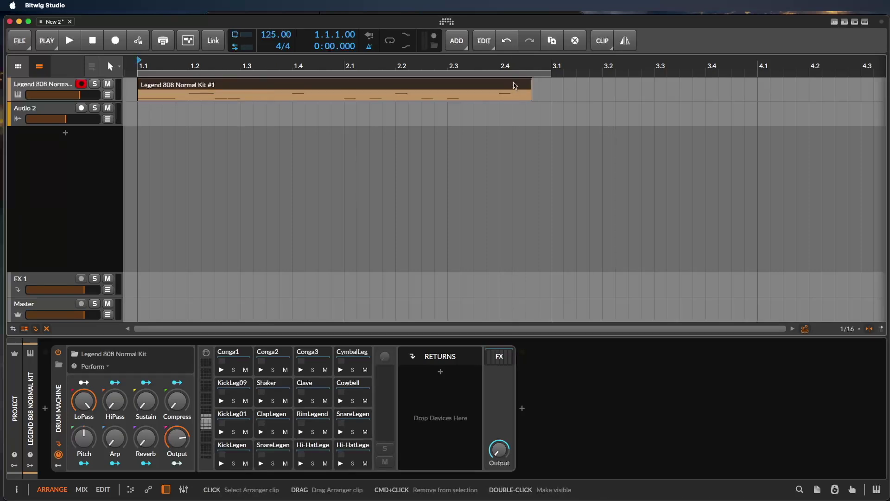
{"action": "key", "text": "Delete"}
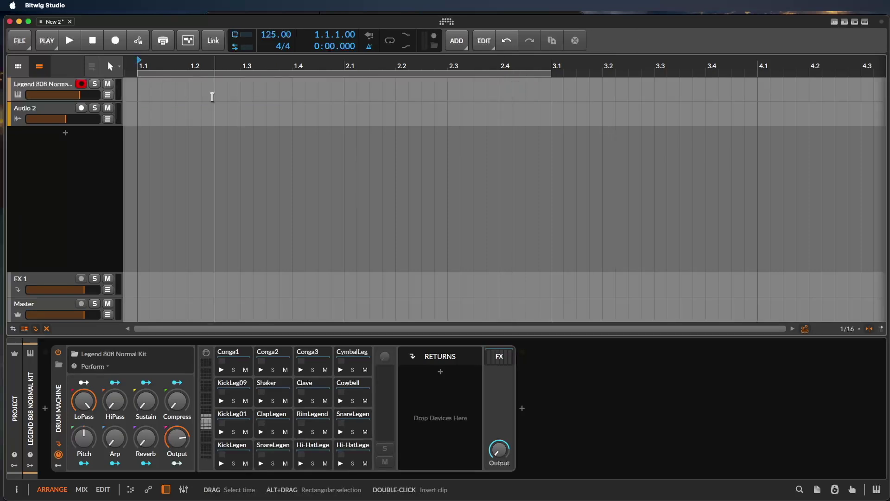
Step: Insert an empty one-bar clip at 1.1 on the Legend 808 Normal Kit track and set the arranger loop to its length
{"action": "double_click", "coordinate": [138, 82]}
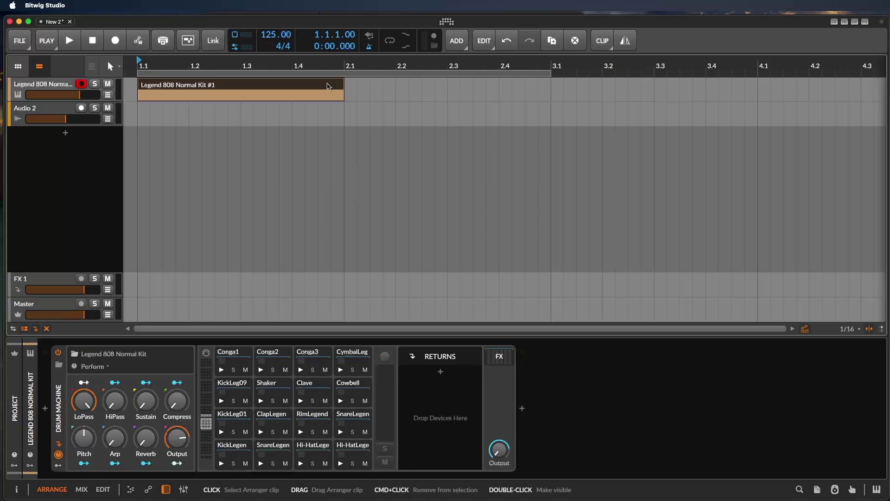
{"action": "key", "text": "super+l"}
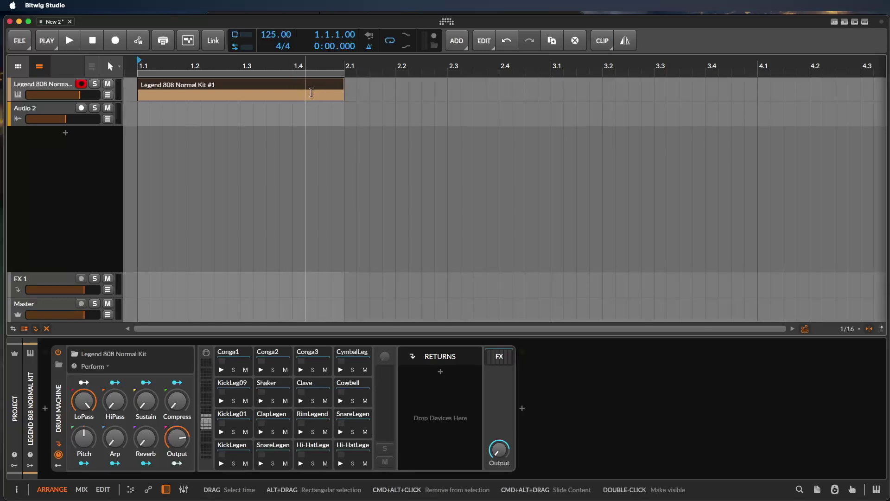
{"action": "left_click", "coordinate": [139, 115]}
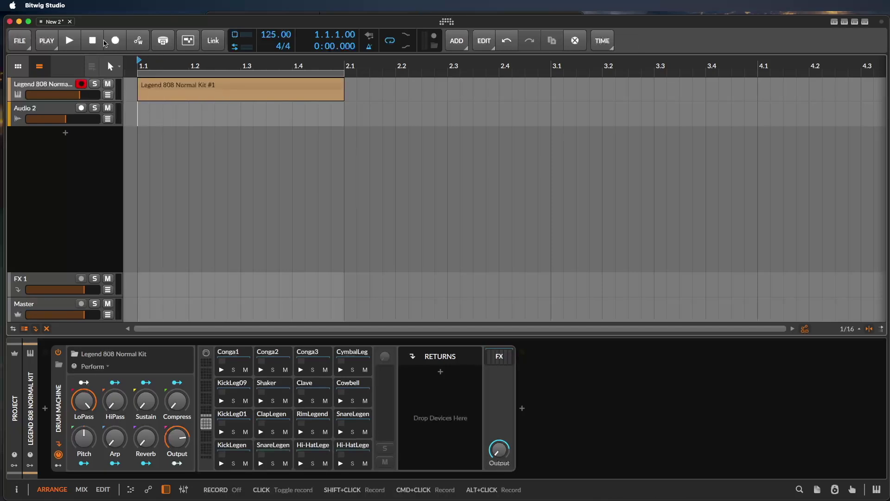
Step: Play the looped empty bar briefly, stop playback, and turn off the arranger loop
{"action": "left_click", "coordinate": [72, 41]}
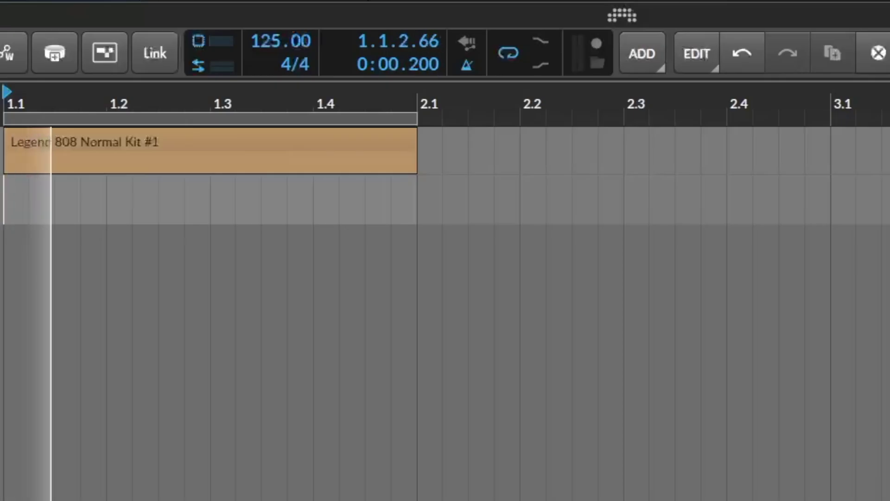
{"action": "left_click", "coordinate": [600, 54]}
{"action": "left_click", "coordinate": [509, 54]}
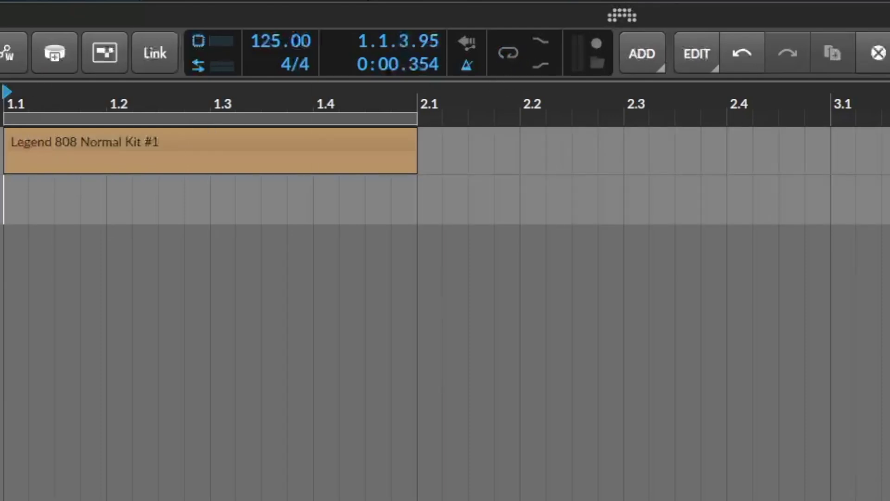
Step: Stop playback, return to the project start, and turn the arranger loop back on over the one-bar clip
{"action": "key", "text": "space"}
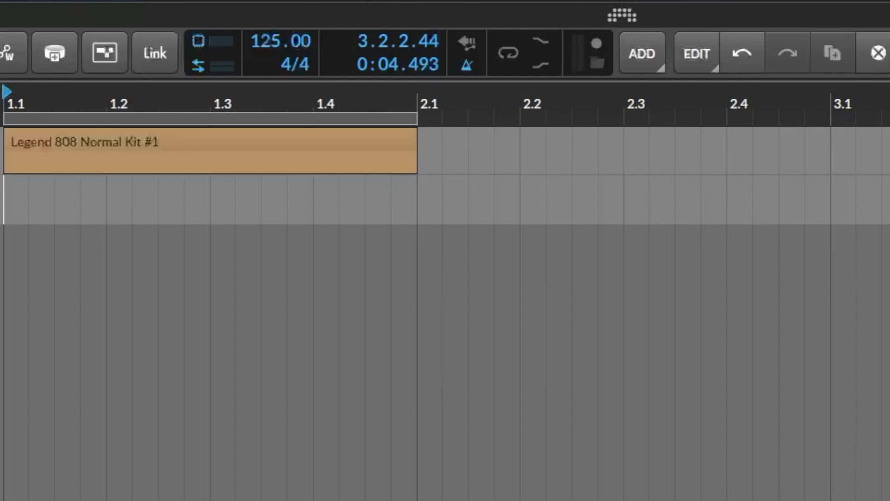
{"action": "key", "text": "Home"}
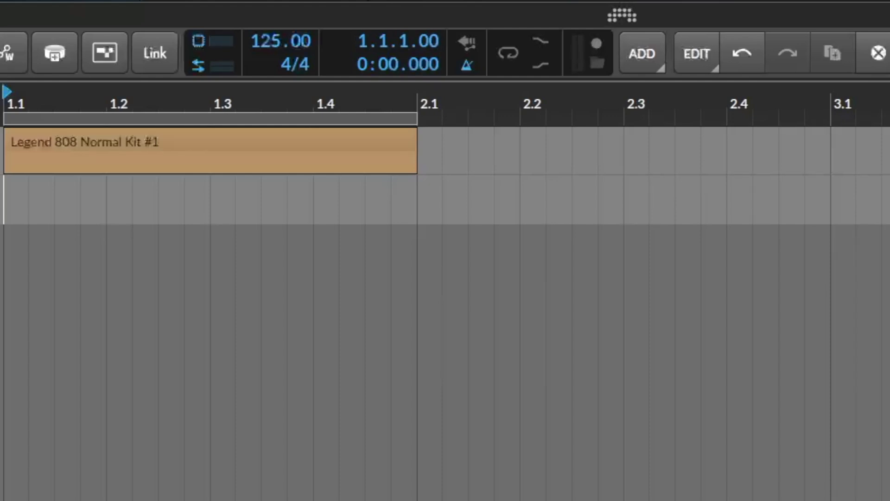
{"action": "left_click", "coordinate": [507, 54]}
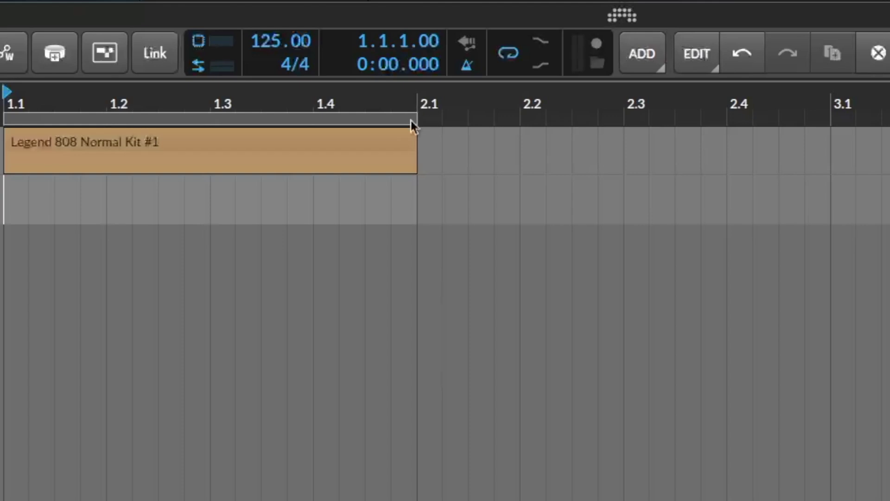
{"action": "left_click_drag", "start_coordinate": [411, 118], "coordinate": [418, 163]}
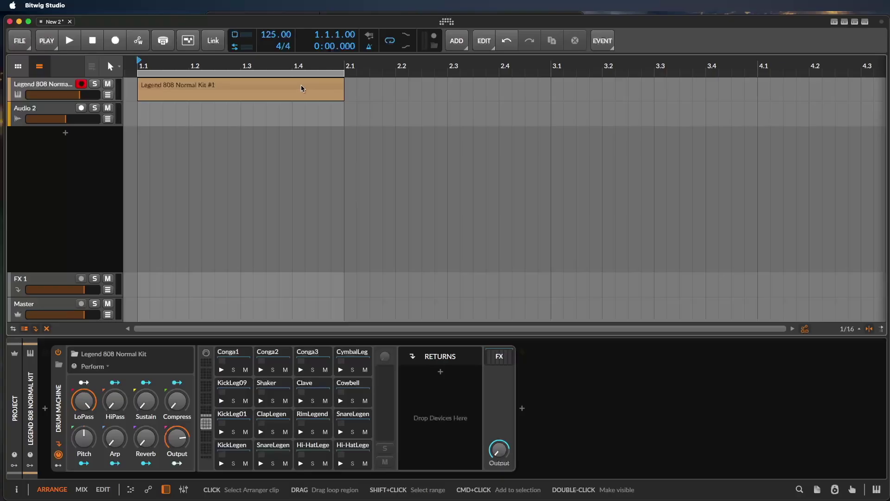
Step: Open the one-bar Legend 808 Normal Kit clip in the note editor and enlarge the editor to show all drum lanes
{"action": "left_click", "coordinate": [260, 87]}
{"action": "double_click", "coordinate": [259, 87]}
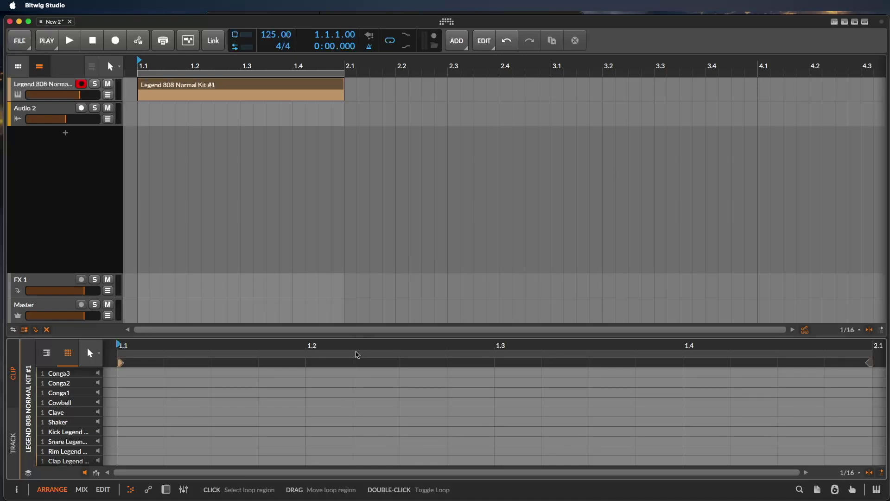
{"action": "left_click_drag", "start_coordinate": [358, 339], "coordinate": [367, 214]}
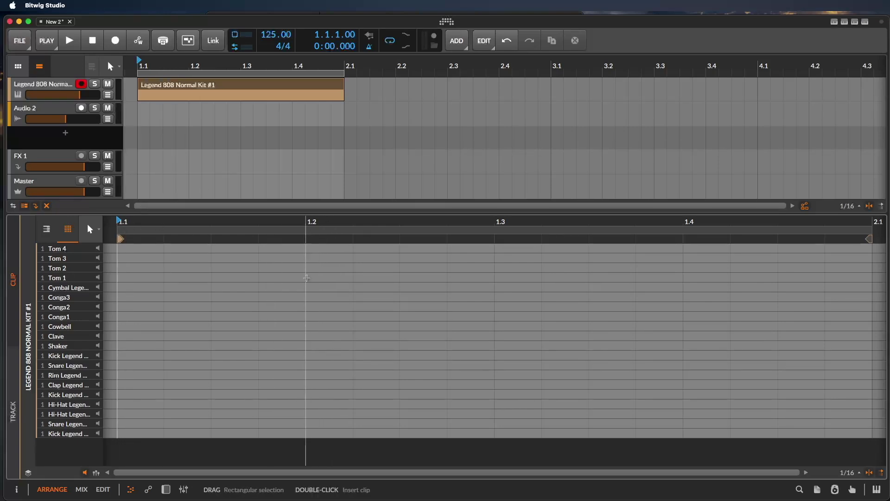
Step: Add sixteenth-long snare notes (C#1) at 1.2 and 1.4, and play the loop to hear them
{"action": "double_click", "coordinate": [319, 425]}
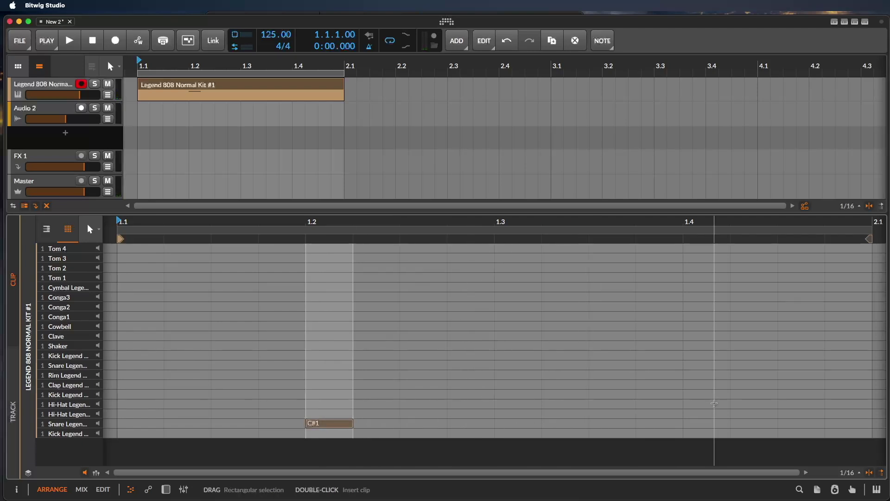
{"action": "double_click", "coordinate": [711, 421]}
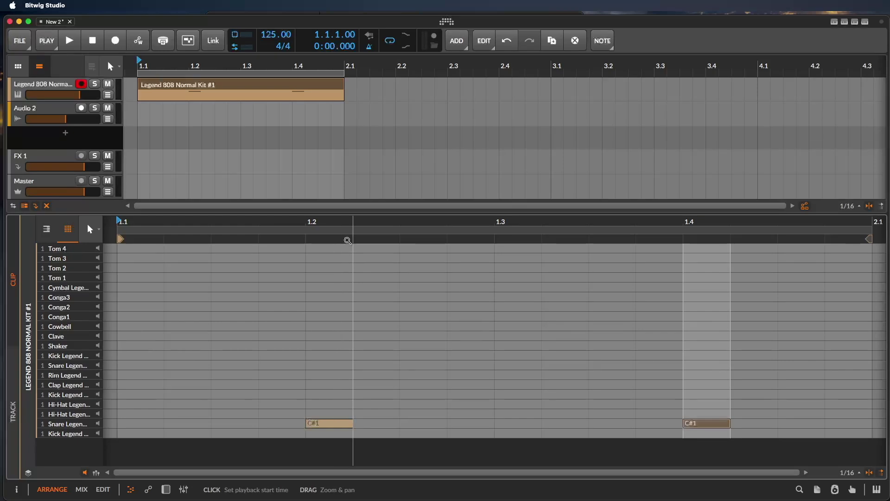
{"action": "key", "text": "space"}
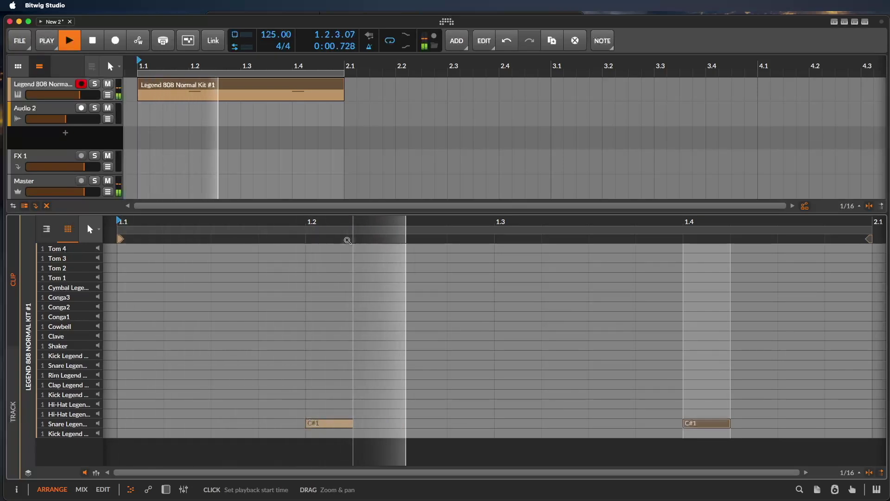
{"action": "key", "text": "space"}
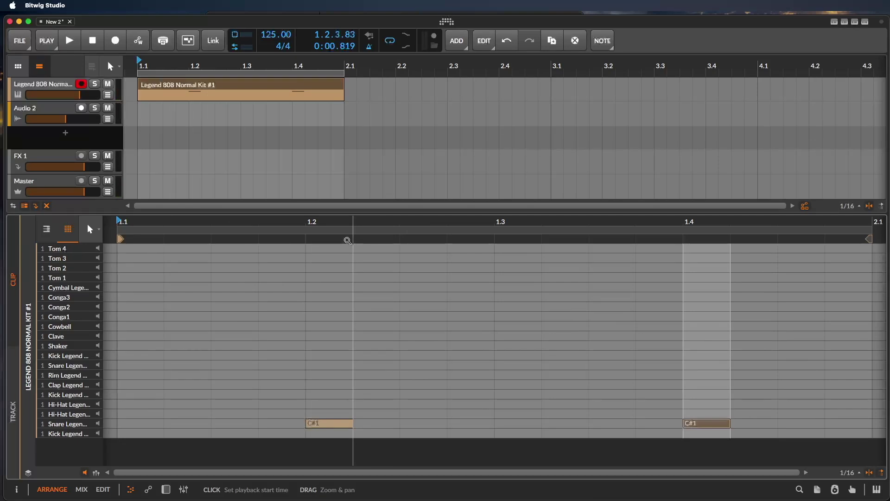
{"action": "key", "text": "space"}
{"action": "key", "text": "space"}
{"action": "key", "text": "space"}
{"action": "key", "text": "space"}
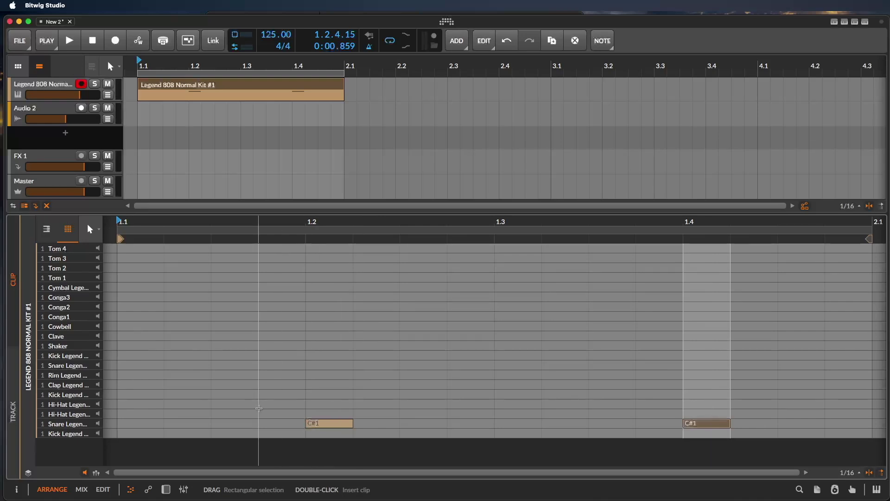
Step: Add sixteenth-long kick notes (C1) at 1.1 and 1.3, auditioning the kick and snare notes
{"action": "double_click", "coordinate": [130, 433]}
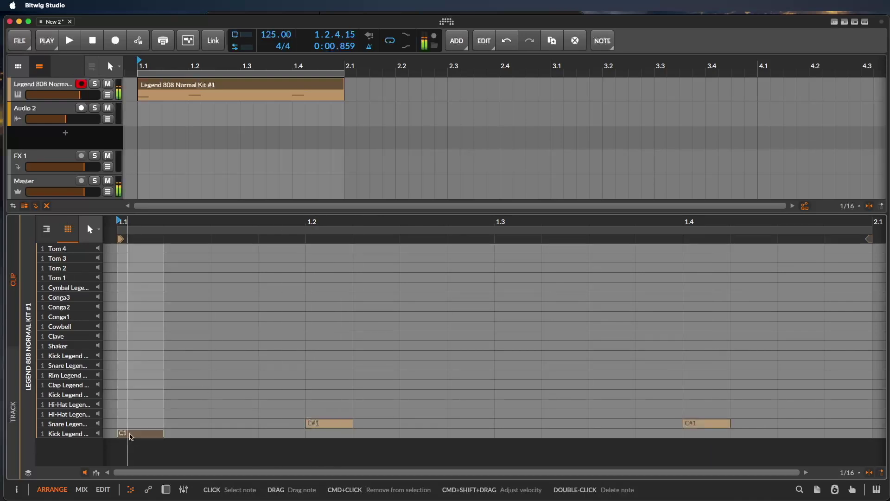
{"action": "left_click", "coordinate": [330, 423]}
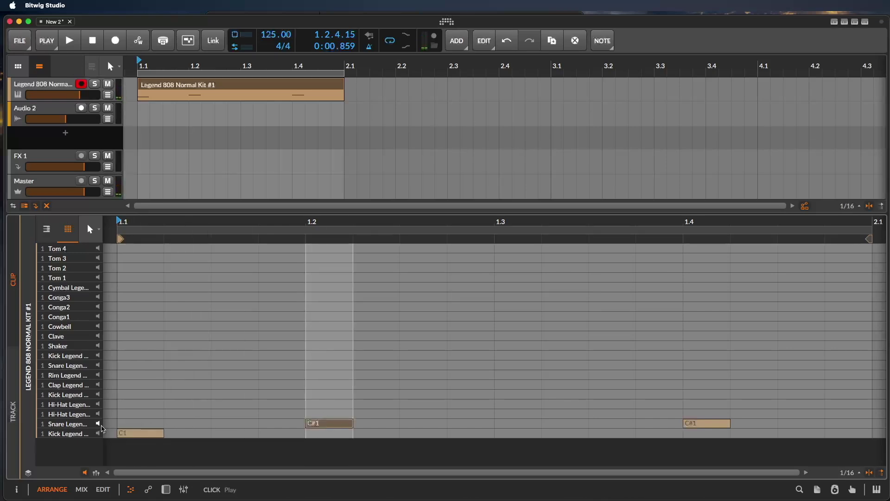
{"action": "mouse_move", "coordinate": [319, 427]}
{"action": "left_mouse_down"}
{"action": "mouse_move", "coordinate": [325, 359]}
{"action": "mouse_move", "coordinate": [329, 424]}
{"action": "left_mouse_up"}
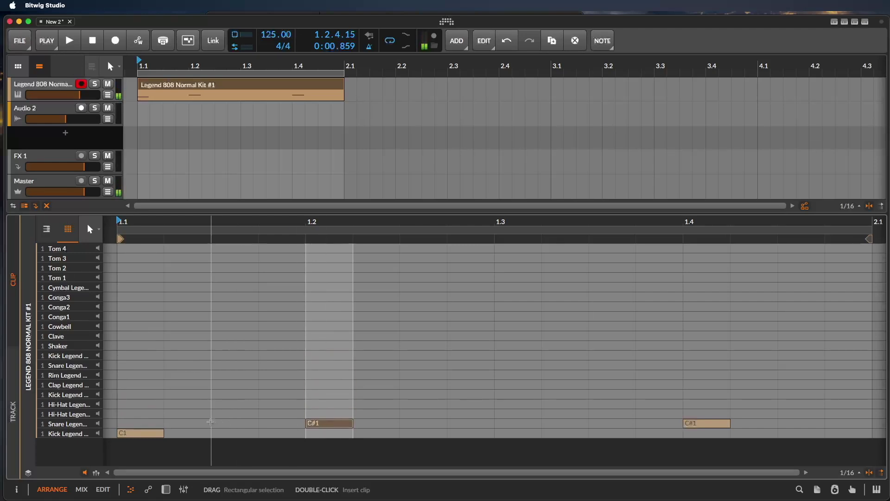
{"action": "left_click", "coordinate": [145, 435]}
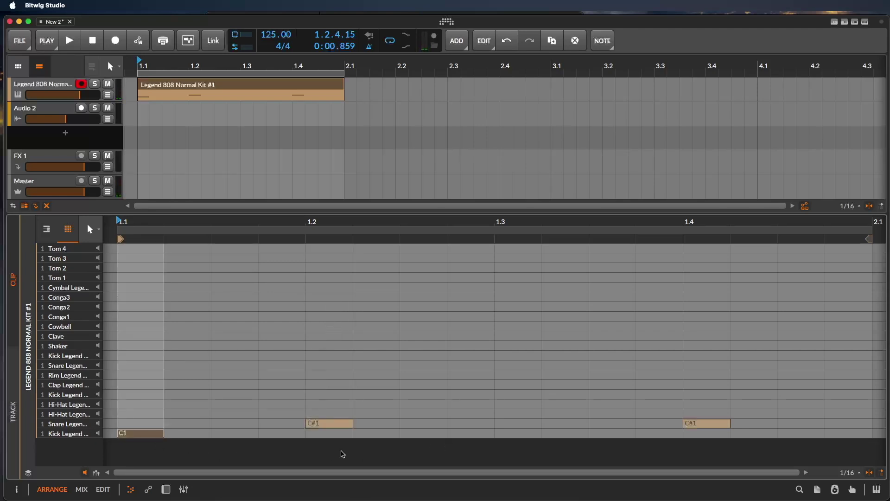
{"action": "double_click", "coordinate": [523, 431]}
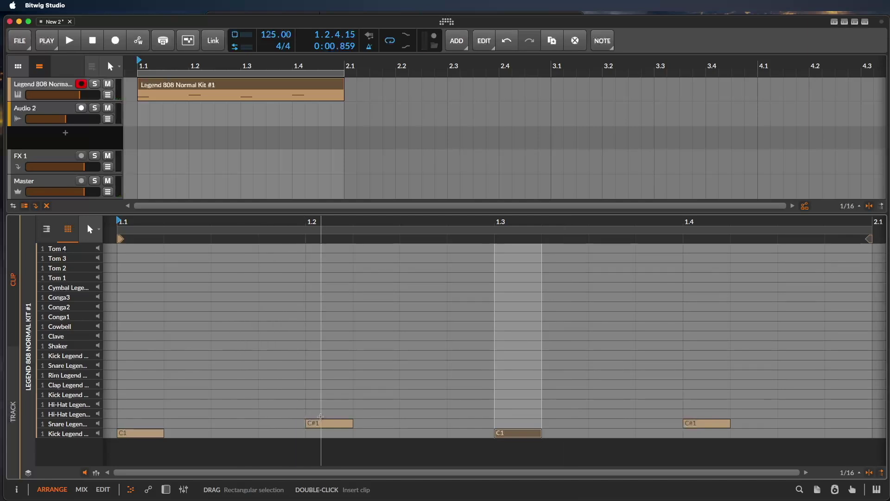
Step: Play the looped kick and snare pattern with the metronome, and again with the metronome turned off
{"action": "left_click", "coordinate": [65, 42]}
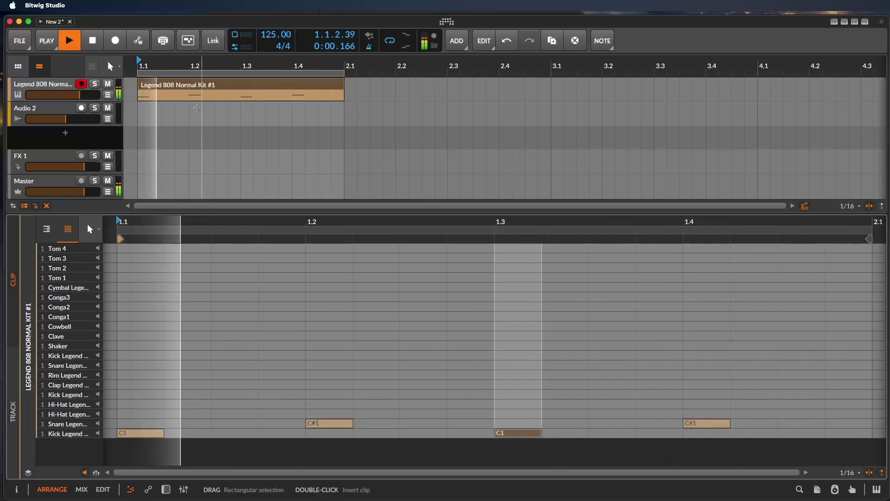
{"action": "key", "text": "space"}
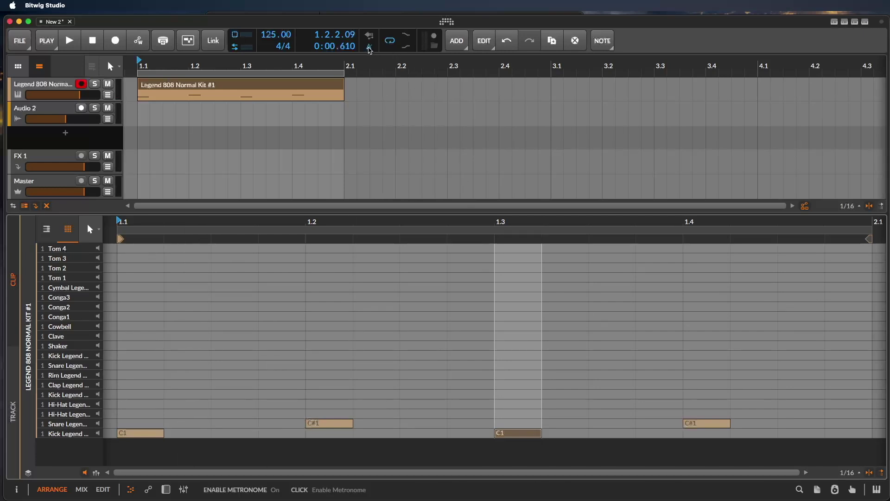
{"action": "key", "text": "space"}
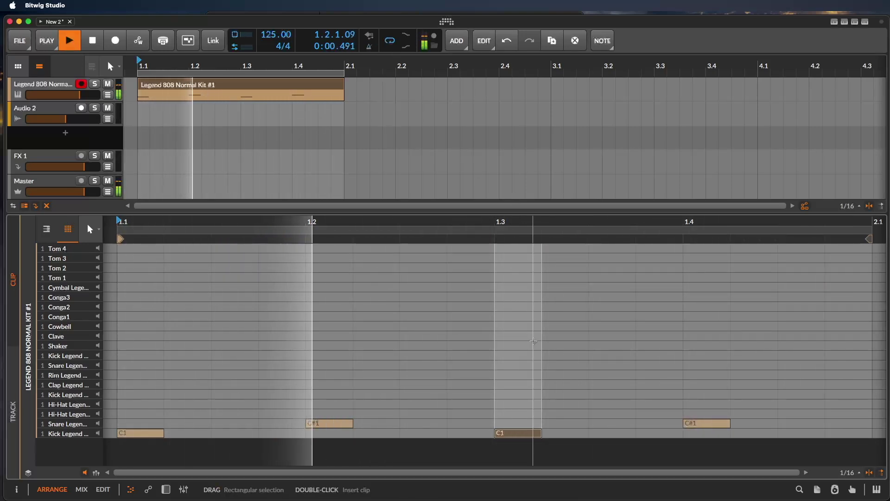
{"action": "key", "text": "space"}
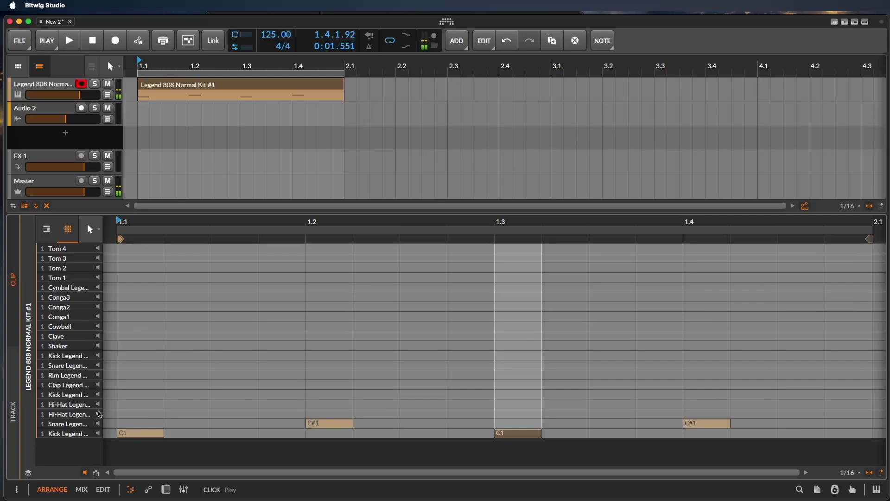
Step: Add a sixteenth-long note at 1.1 in the D1 hi-hat lane
{"action": "left_click", "coordinate": [138, 412]}
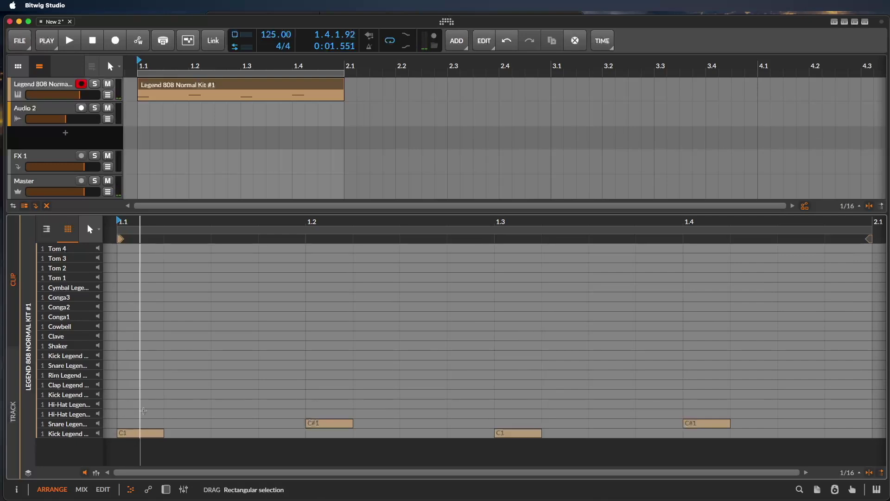
{"action": "double_click", "coordinate": [146, 412]}
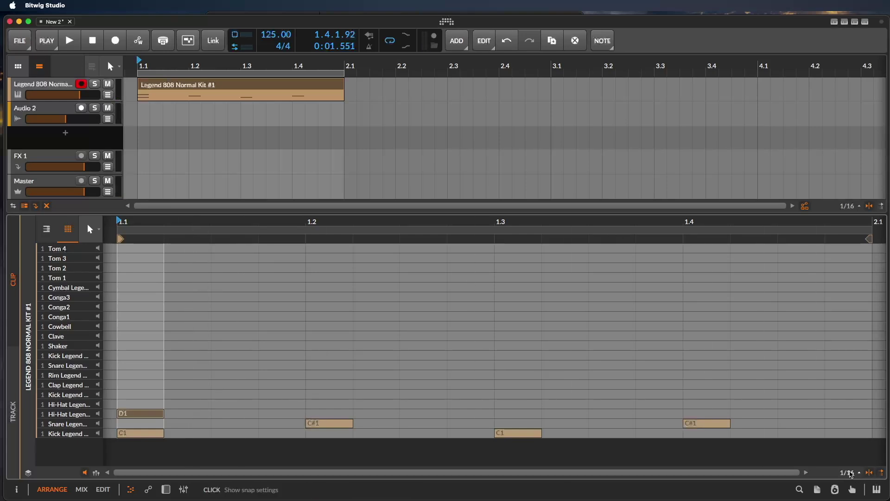
{"action": "left_click", "coordinate": [183, 398]}
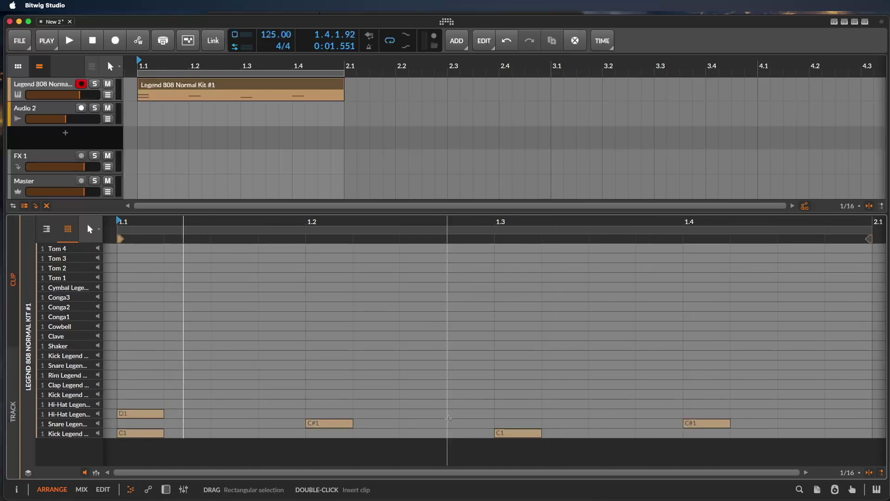
Step: Duplicate the D1 hi-hat note across the whole bar as sixteenths and play the looped pattern
{"action": "left_click", "coordinate": [153, 414]}
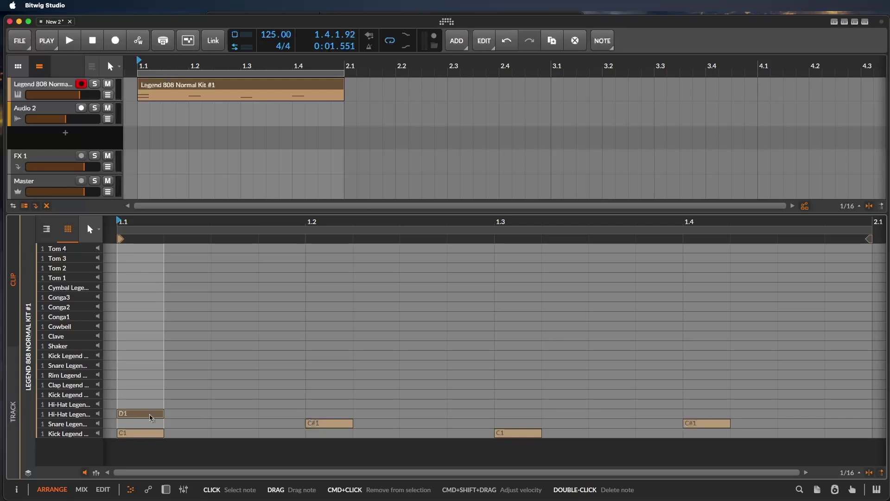
{"action": "key", "text": "super+d"}
{"action": "key", "text": "super+d"}
{"action": "key", "text": "super+d"}
{"action": "key", "text": "super+d"}
{"action": "key", "text": "super+d"}
{"action": "key", "text": "super+d"}
{"action": "key", "text": "super+d"}
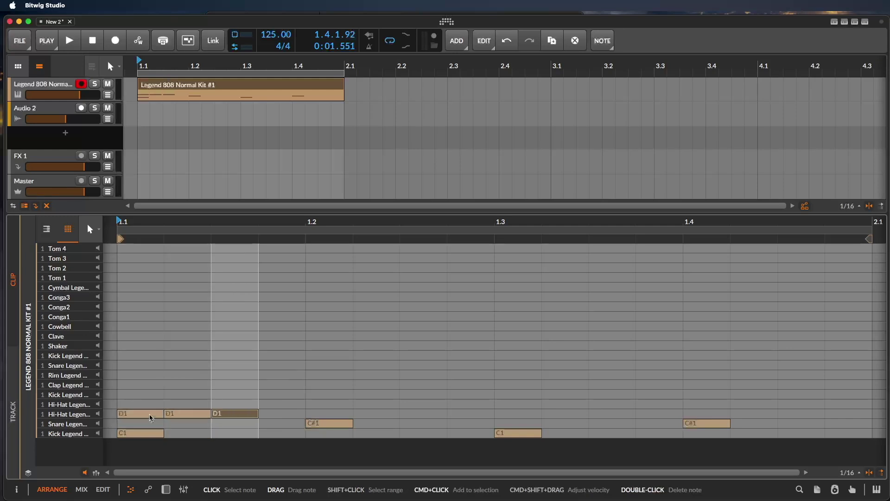
{"action": "key", "text": "super+d"}
{"action": "key", "text": "super+d"}
{"action": "key", "text": "super+d"}
{"action": "key", "text": "super+d"}
{"action": "key", "text": "super+d"}
{"action": "key", "text": "super+d"}
{"action": "key", "text": "super+d"}
{"action": "key", "text": "super+d"}
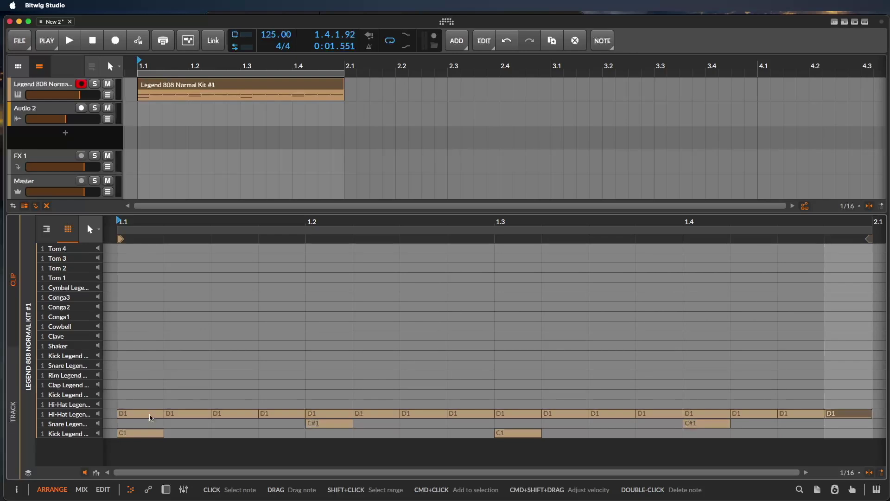
{"action": "key", "text": "space"}
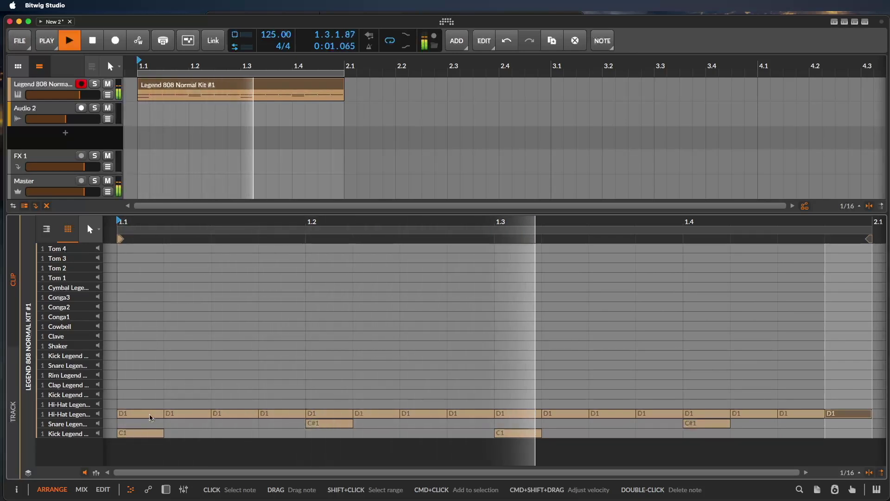
{"action": "key", "text": "space"}
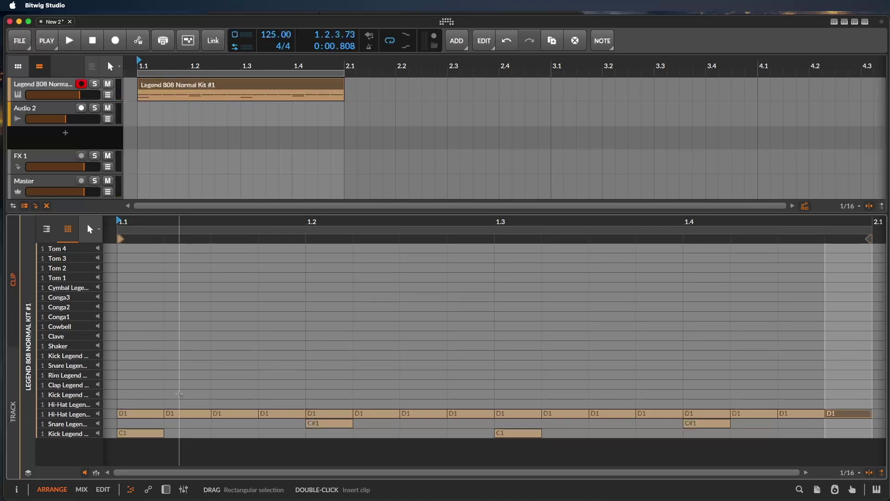
Step: Undo all the hi-hat duplicates, keeping only the original hi-hat note at 1.1
{"action": "key", "text": "super+z"}
{"action": "key", "text": "super+z"}
{"action": "key", "text": "super+z"}
{"action": "key", "text": "super+z"}
{"action": "key", "text": "super+z"}
{"action": "key", "text": "super+z"}
{"action": "key", "text": "super+z"}
{"action": "key", "text": "super+z"}
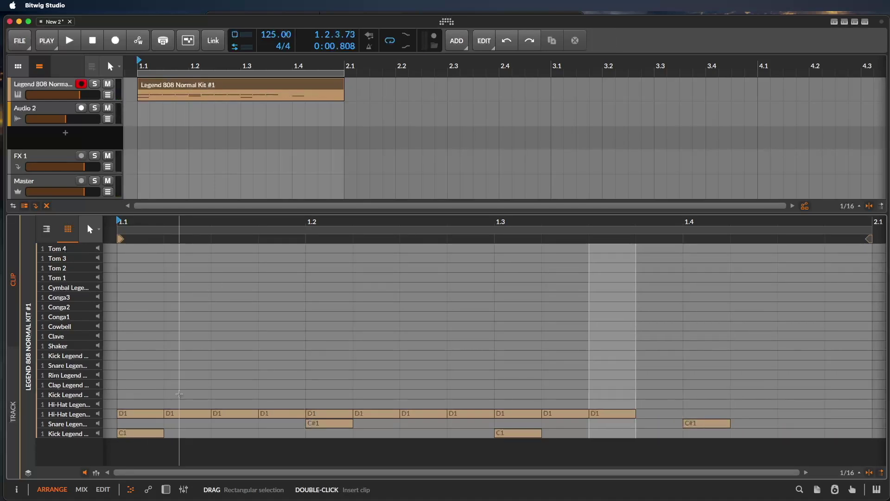
{"action": "key", "text": "super+z"}
{"action": "key", "text": "super+z"}
{"action": "key", "text": "super+z"}
{"action": "key", "text": "super+z"}
{"action": "key", "text": "super+z"}
{"action": "key", "text": "super+z"}
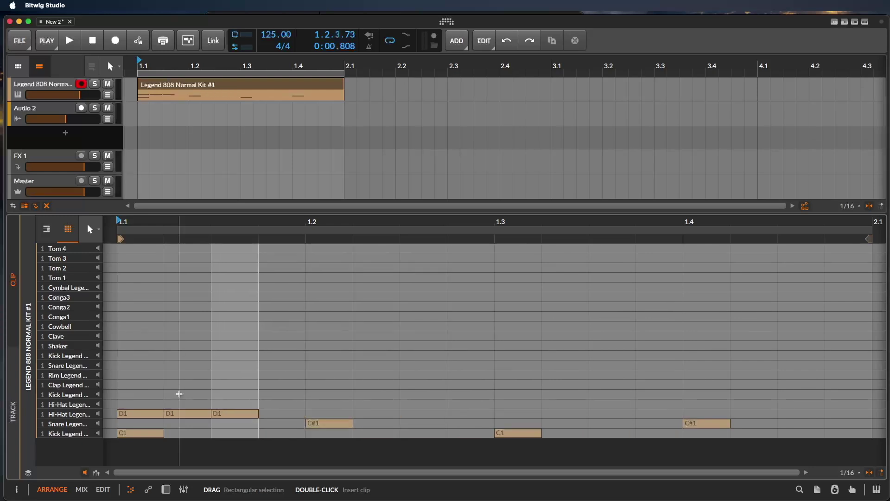
{"action": "key", "text": "super+z"}
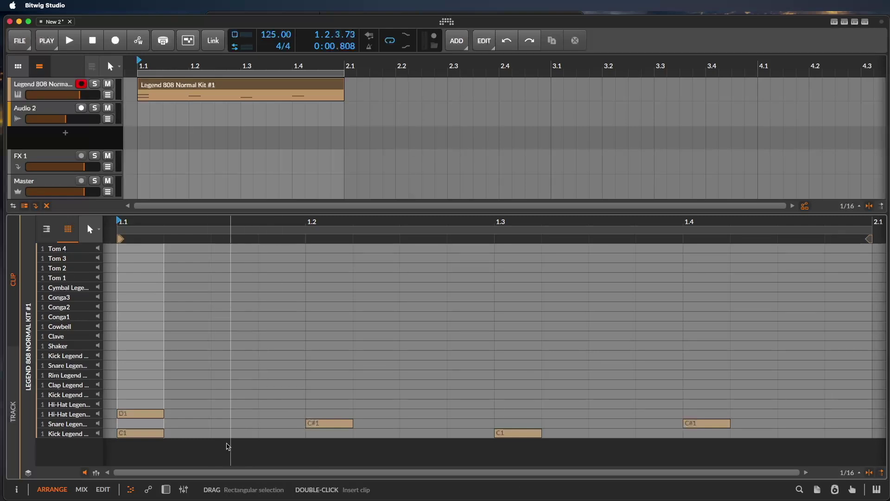
Step: Lengthen the hi-hat note at 1.1 to an eighth, duplicate it once, and undo the duplicate
{"action": "left_click", "coordinate": [173, 424]}
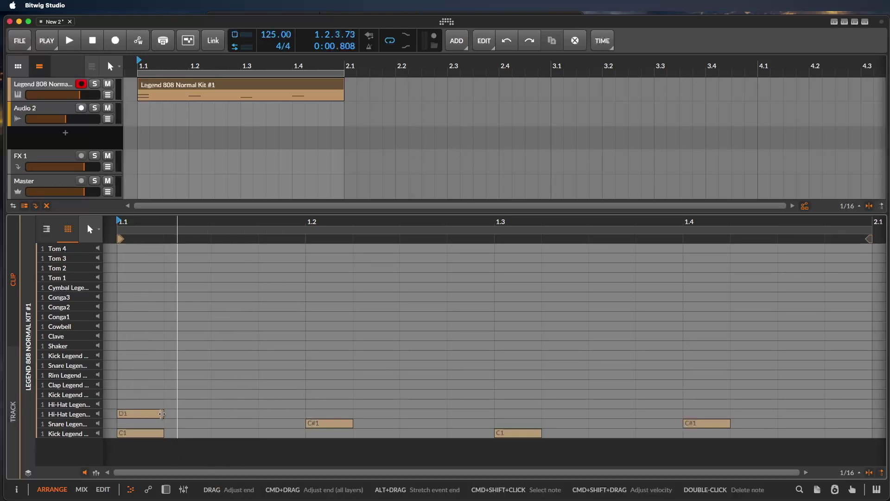
{"action": "left_click_drag", "start_coordinate": [162, 414], "coordinate": [201, 427]}
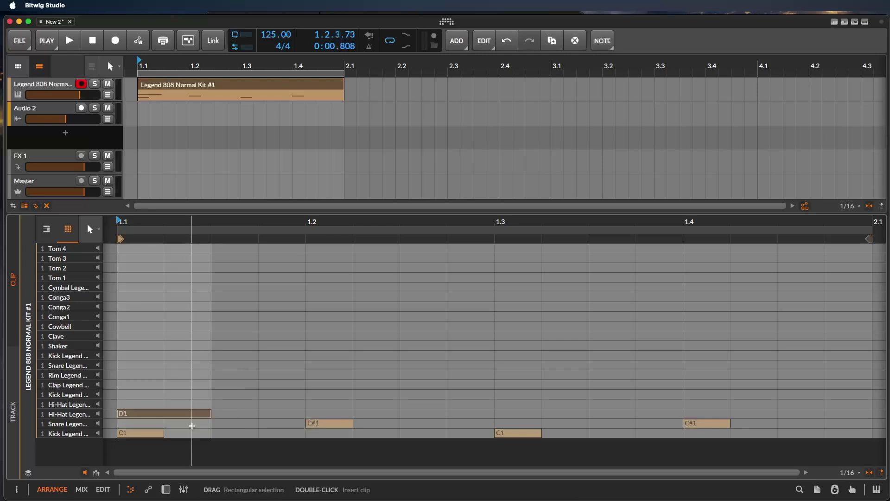
{"action": "key", "text": "super+d"}
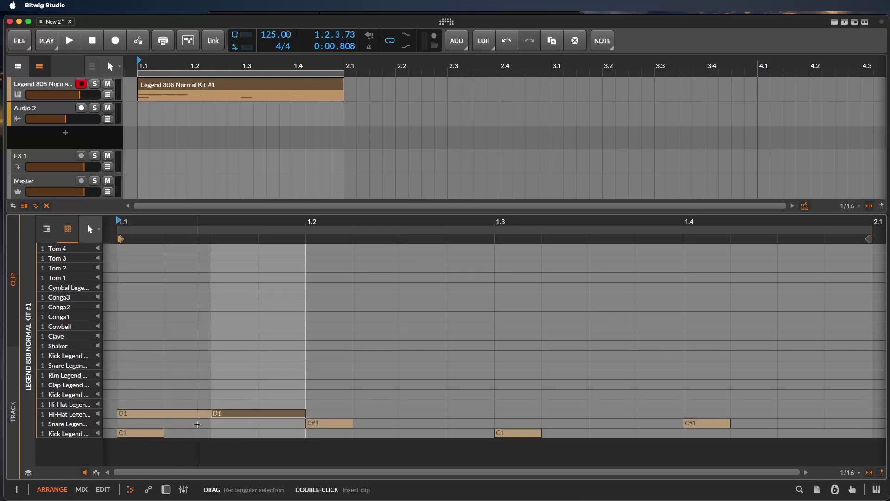
{"action": "key", "text": "super+z"}
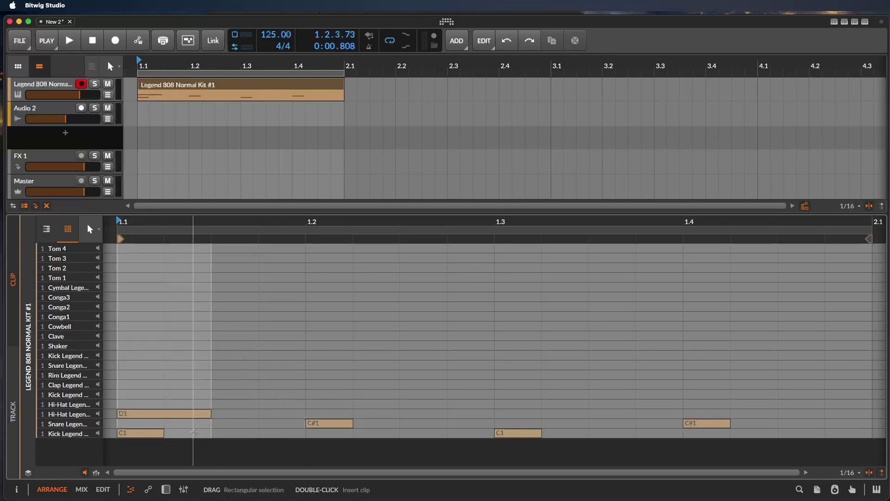
Step: Duplicate the eighth-long D1 hi-hat note across the whole bar and play the looped pattern
{"action": "left_click_drag", "start_coordinate": [169, 413], "coordinate": [353, 415]}
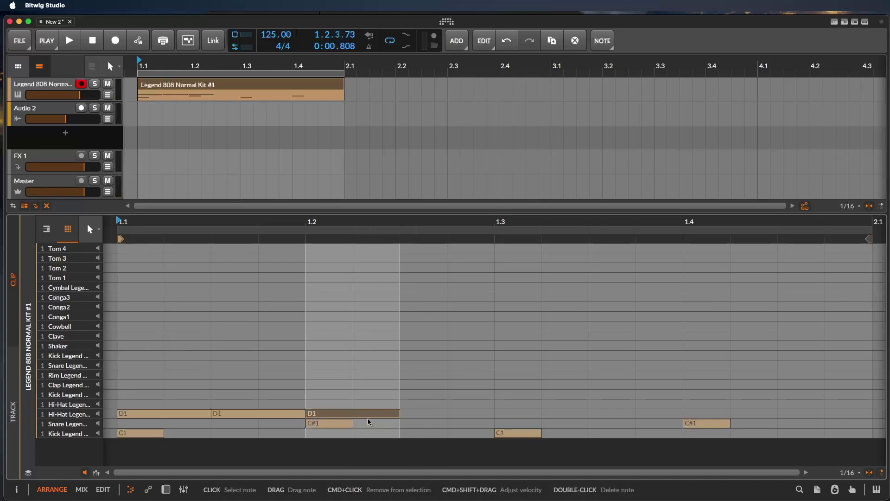
{"action": "key", "text": "super+d"}
{"action": "key", "text": "super+d"}
{"action": "key", "text": "super+d"}
{"action": "key", "text": "super+d"}
{"action": "key", "text": "super+d"}
{"action": "key", "text": "space"}
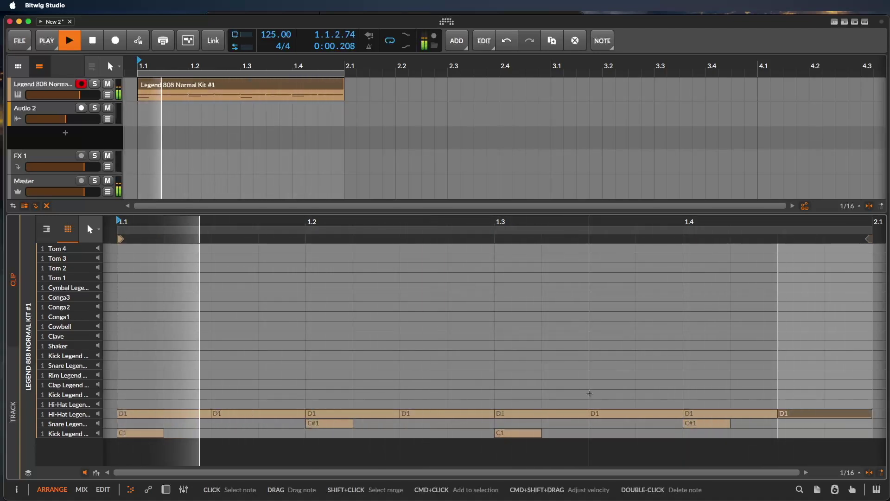
{"action": "key", "text": "space"}
{"action": "left_click", "coordinate": [700, 364]}
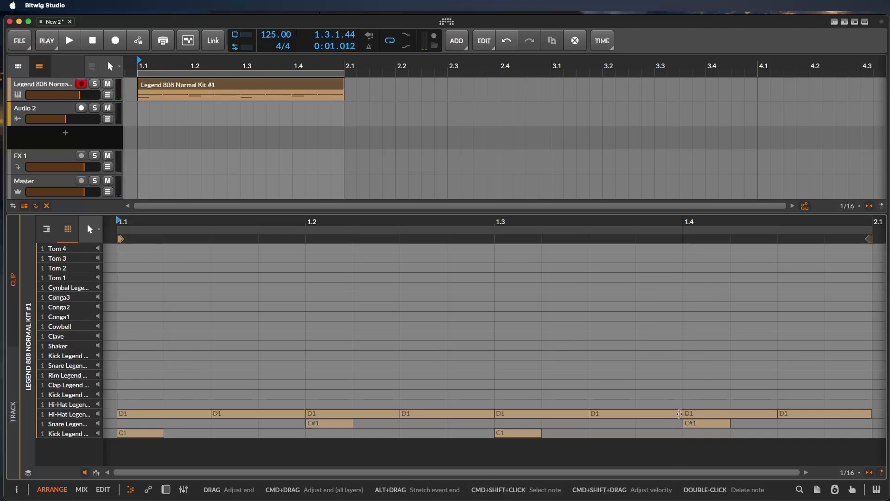
Step: Try splitting the eighth-long hi-hat just before 1.4 into two sixteenths, play the loop, and undo the split
{"action": "left_click_drag", "start_coordinate": [680, 417], "coordinate": [625, 419]}
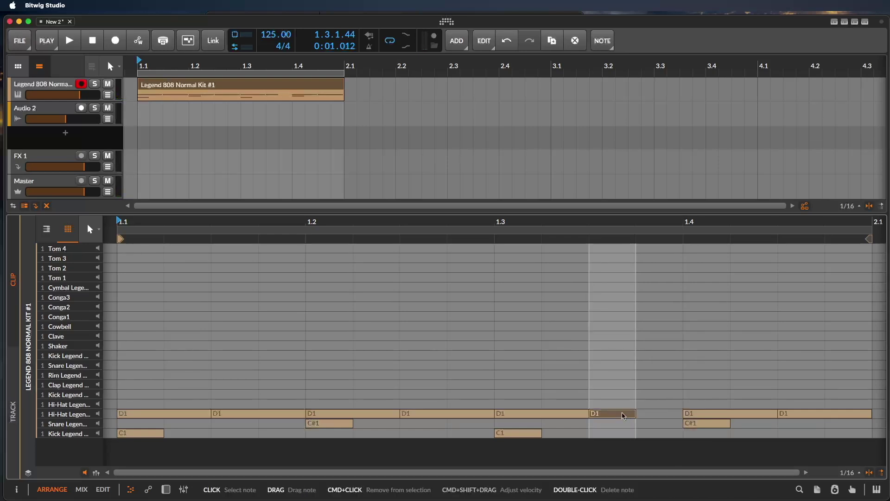
{"action": "key", "text": "super+d"}
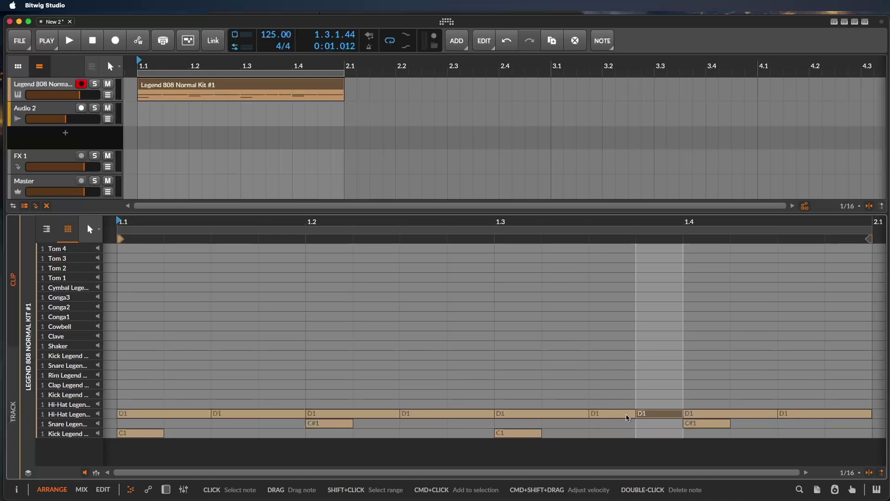
{"action": "key", "text": "space"}
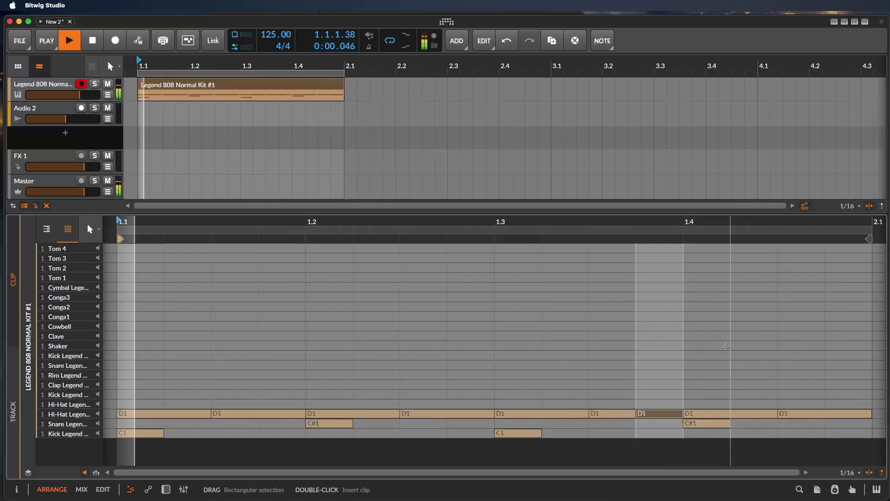
{"action": "key", "text": "space"}
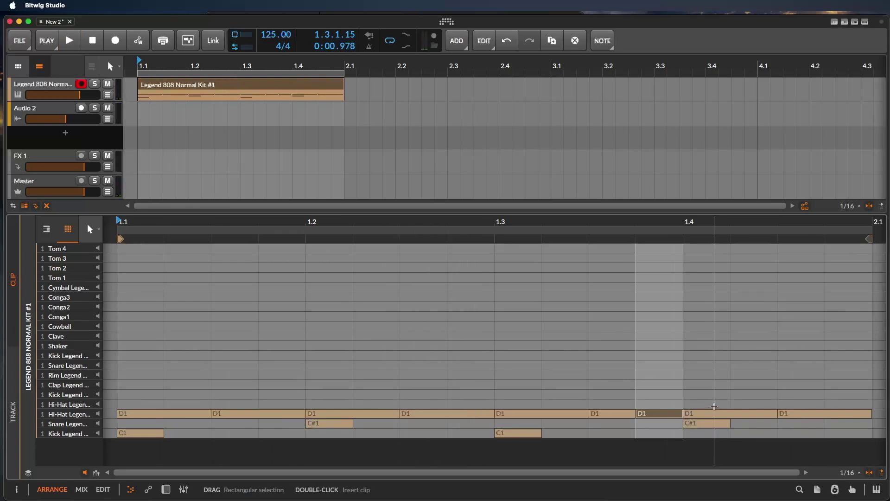
{"action": "key", "text": "super+z"}
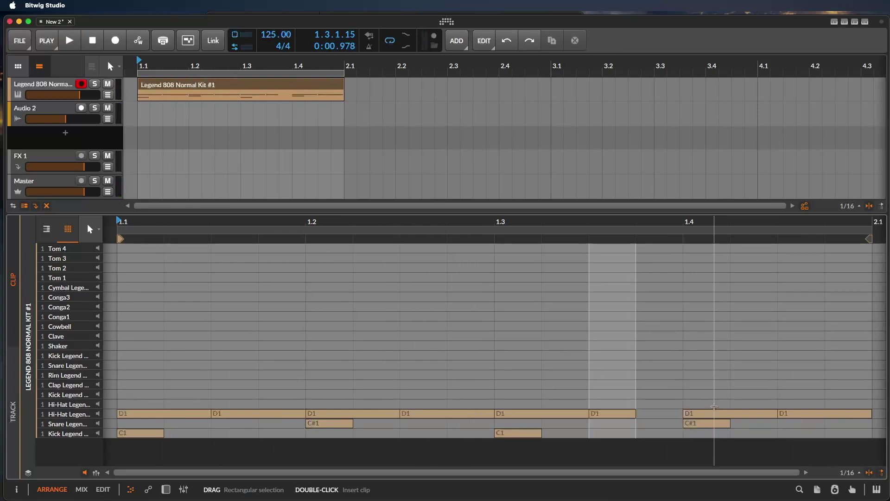
{"action": "key", "text": "space"}
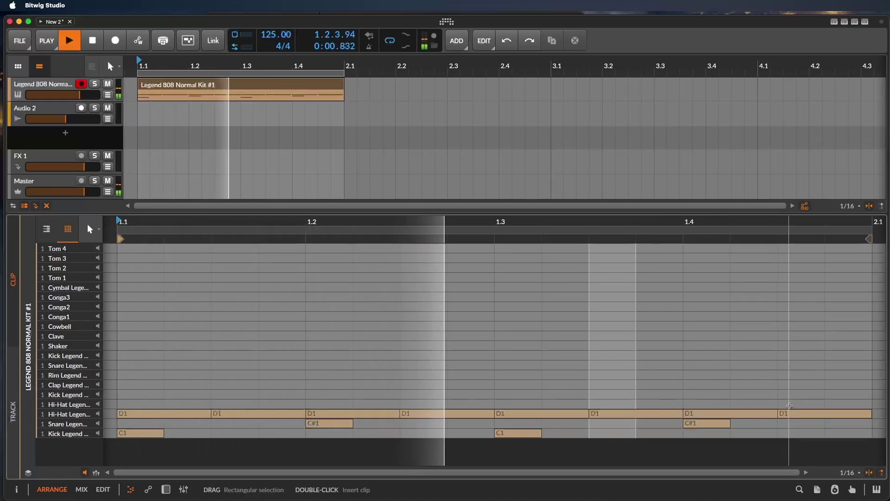
{"action": "key", "text": "space"}
Step: Split the last eighth-long hi-hat of the bar into two sixteenths by shortening and duplicating it, and play the loop
{"action": "left_click_drag", "start_coordinate": [827, 383], "coordinate": [841, 430]}
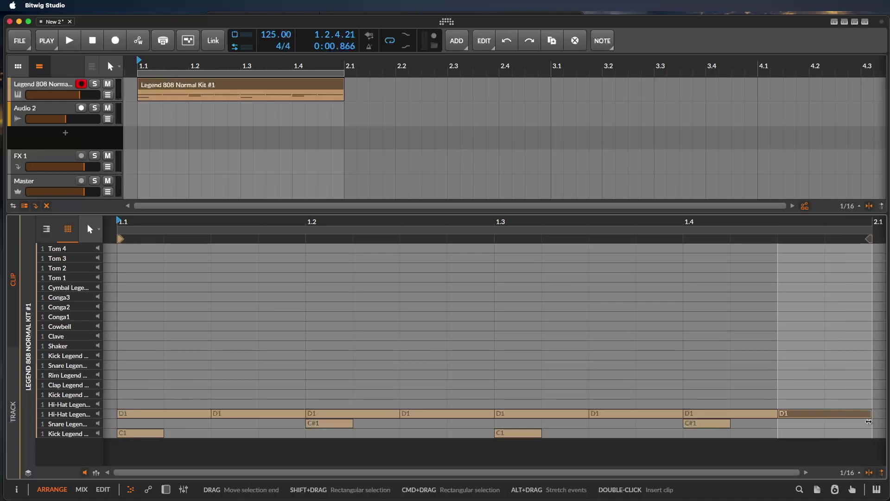
{"action": "left_click_drag", "start_coordinate": [871, 413], "coordinate": [825, 416]}
{"action": "key", "text": "super+d"}
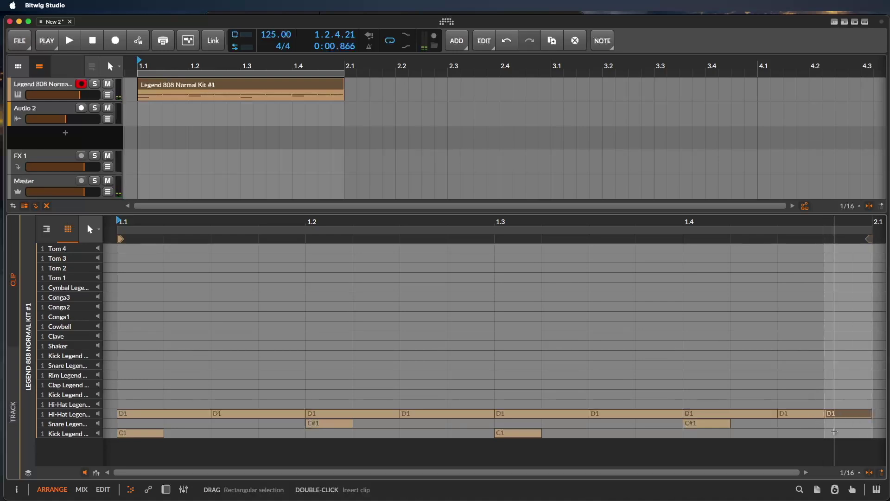
{"action": "key", "text": "space"}
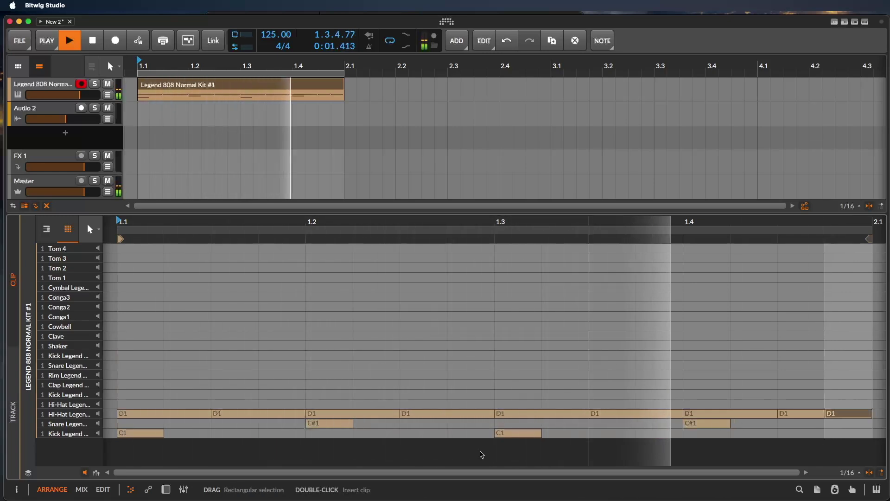
{"action": "key", "text": "space"}
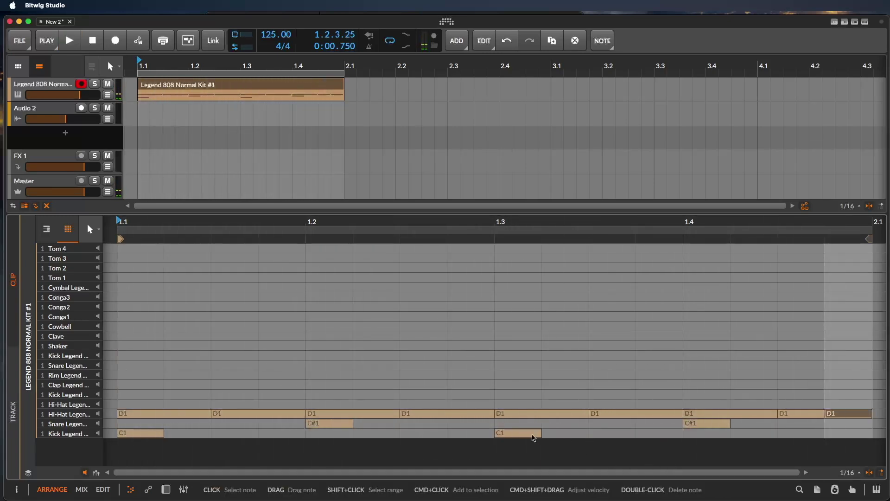
Step: Nudge the kick note at 1.3 back and forth by sixteenths, returning it to 1.3
{"action": "left_click", "coordinate": [525, 434]}
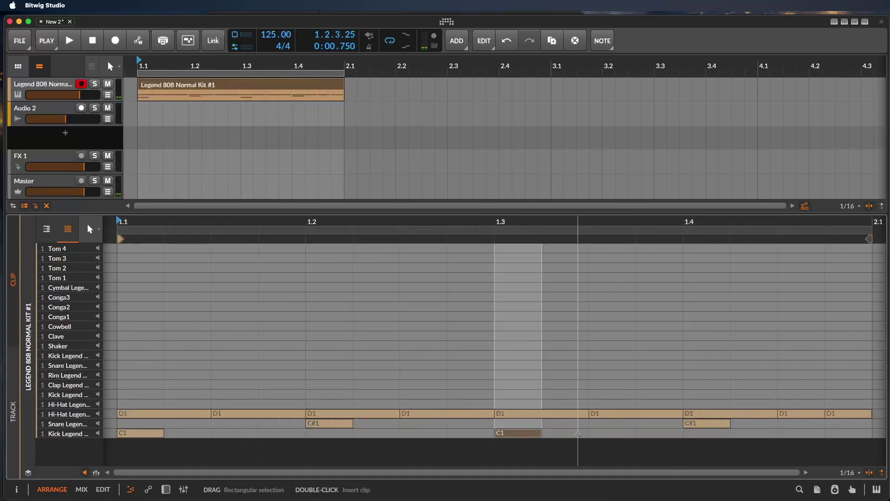
{"action": "key", "text": "Left"}
{"action": "key", "text": "Right"}
{"action": "key", "text": "Left"}
{"action": "key", "text": "Right"}
{"action": "key", "text": "Right"}
{"action": "key", "text": "Left"}
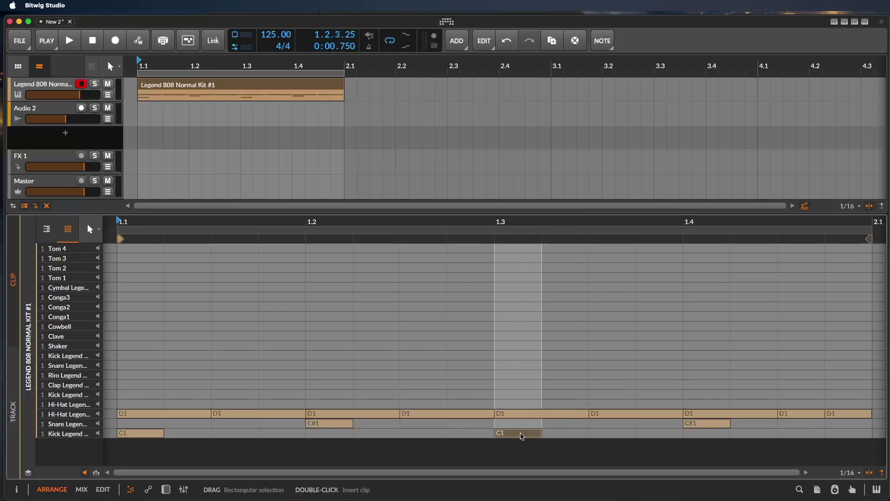
Step: Move the C1 kick note at 1.3 three sixteenths later, to the sixteenth just before 1.4
{"action": "mouse_move", "coordinate": [523, 436]}
{"action": "left_mouse_down"}
{"action": "mouse_move", "coordinate": [643, 435]}
{"action": "mouse_move", "coordinate": [504, 436]}
{"action": "mouse_move", "coordinate": [523, 435]}
{"action": "left_mouse_up"}
{"action": "key", "text": "Right"}
{"action": "key", "text": "Right"}
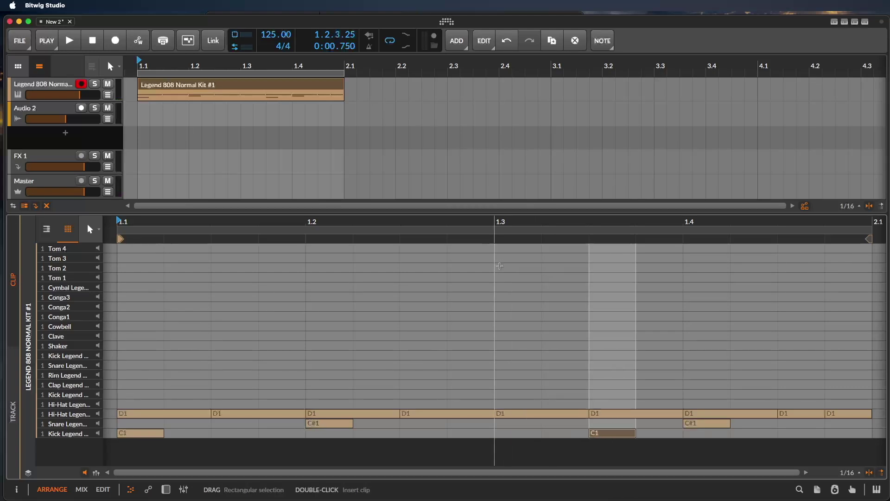
{"action": "key", "text": "Right"}
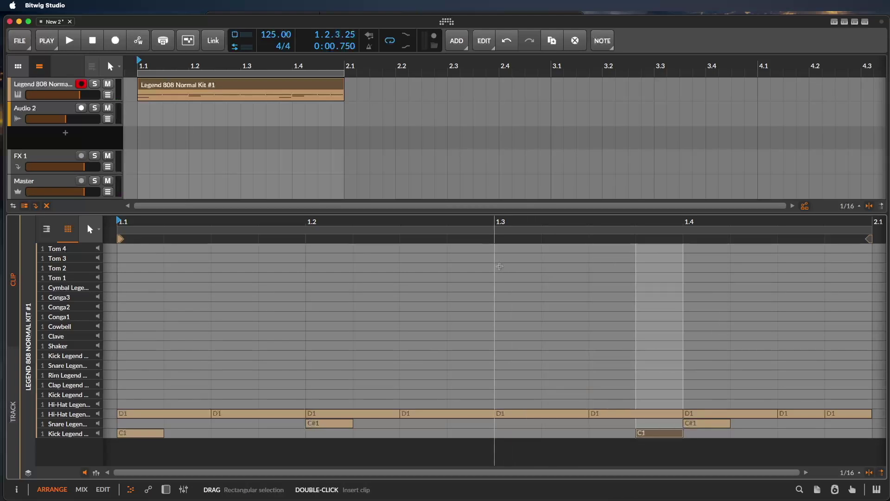
Step: Duplicate the kick before 1.4, shift the copy two sixteenths past 1.4, and play the loop
{"action": "key", "text": "ctrl+d"}
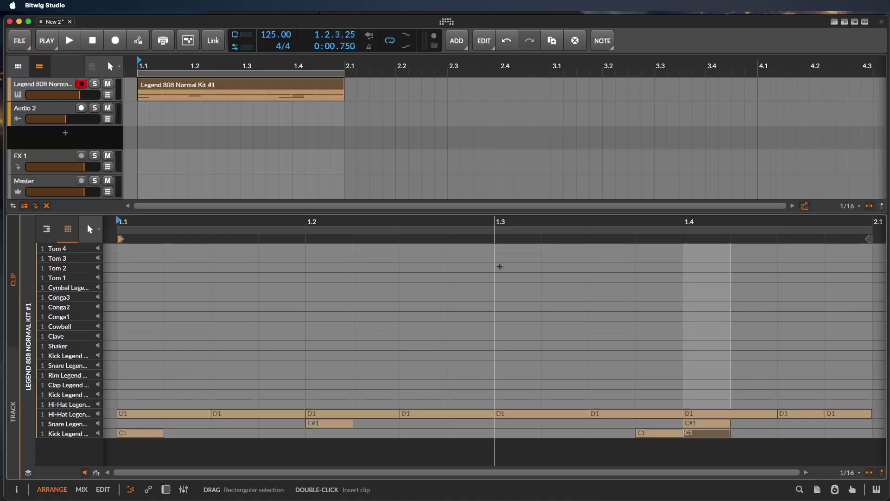
{"action": "key", "text": "Right"}
{"action": "key", "text": "Right"}
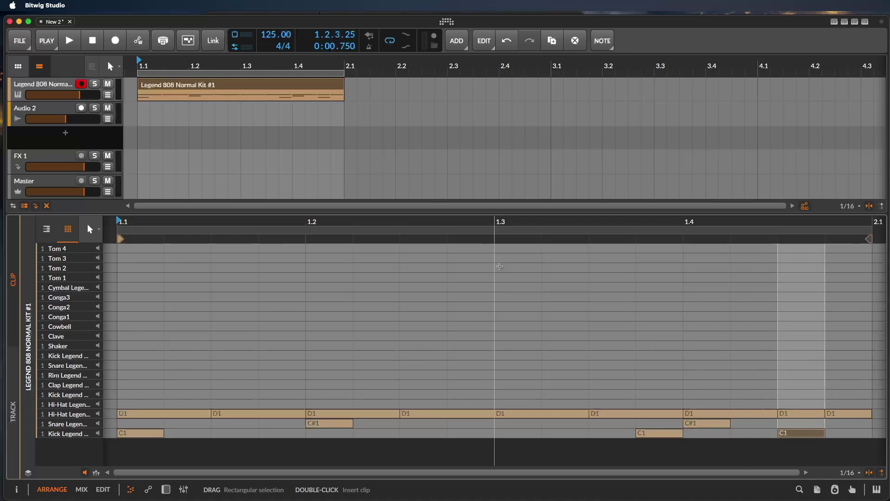
{"action": "key", "text": "space"}
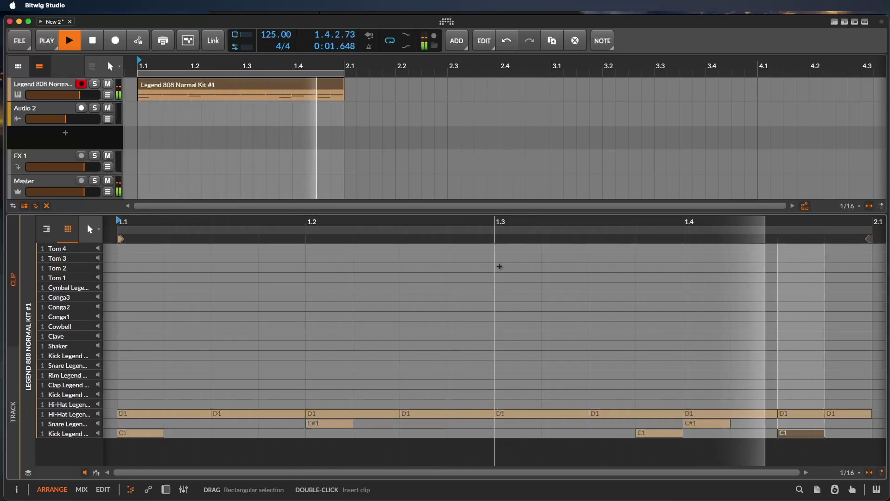
{"action": "key", "text": "space"}
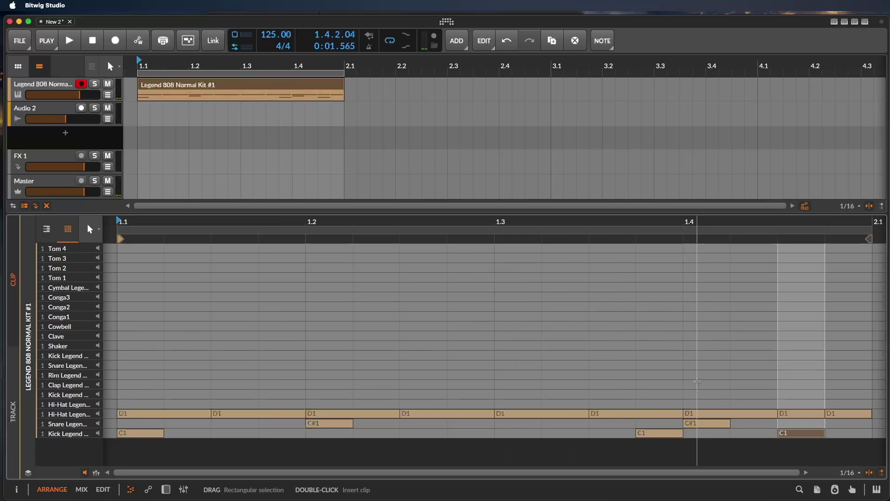
Step: Add an eighth-long F1 note at 1.4 in the Clap lane and play the looped pattern
{"action": "left_click_drag", "start_coordinate": [734, 417], "coordinate": [729, 386]}
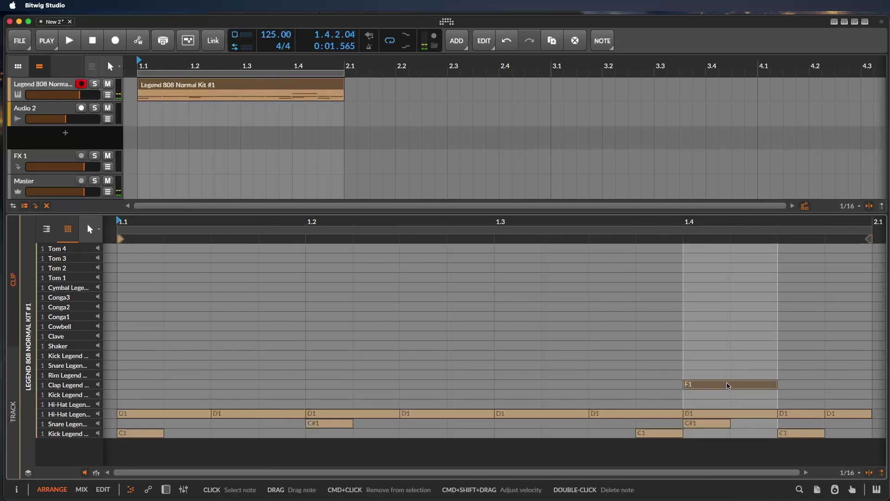
{"action": "key", "text": "space"}
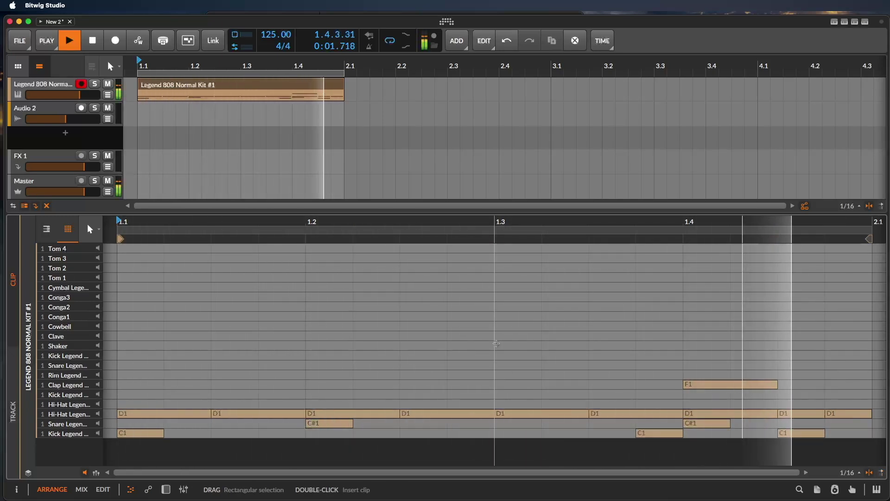
{"action": "key", "text": "space"}
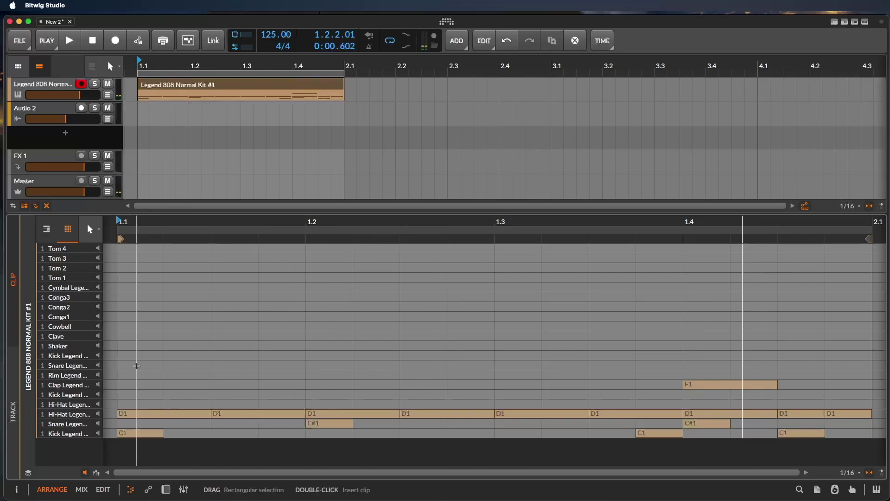
Step: Fill the Shaker lane with sixteenth-long A1 notes across the whole bar, starting at 1.1, and play the loop
{"action": "double_click", "coordinate": [135, 346]}
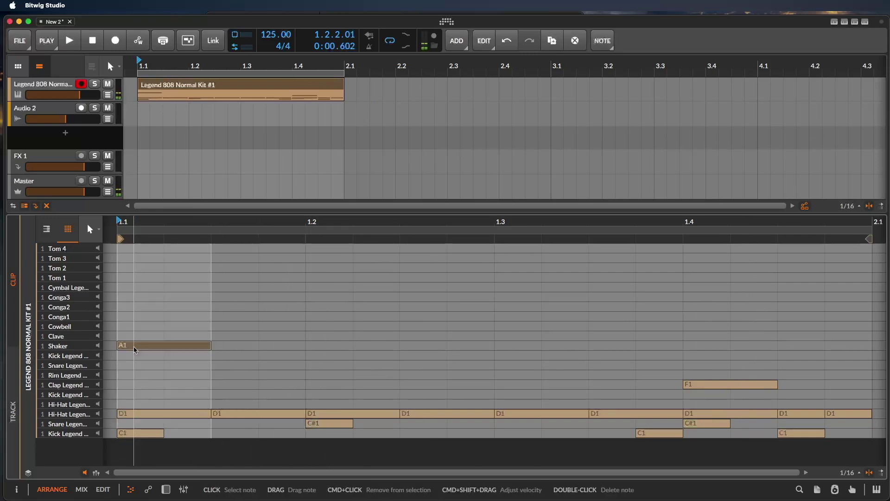
{"action": "left_click_drag", "start_coordinate": [208, 344], "coordinate": [150, 331]}
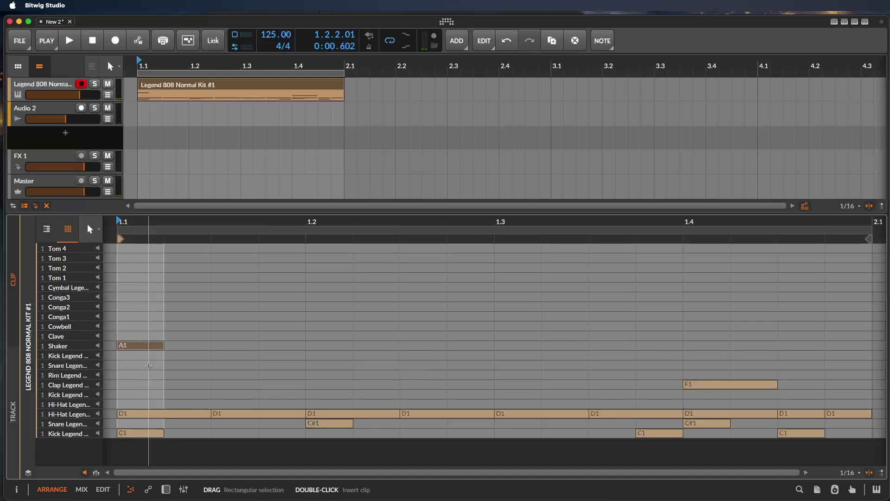
{"action": "key", "text": "super+d"}
{"action": "key", "text": "super+d"}
{"action": "key", "text": "super+d"}
{"action": "key", "text": "super+d"}
{"action": "key", "text": "super+d"}
{"action": "key", "text": "super+d"}
{"action": "key", "text": "super+d"}
{"action": "key", "text": "super+d"}
{"action": "key", "text": "super+d"}
{"action": "key", "text": "super+d"}
{"action": "key", "text": "super+d"}
{"action": "key", "text": "super+d"}
{"action": "key", "text": "super+d"}
{"action": "key", "text": "super+d"}
{"action": "key", "text": "super+d"}
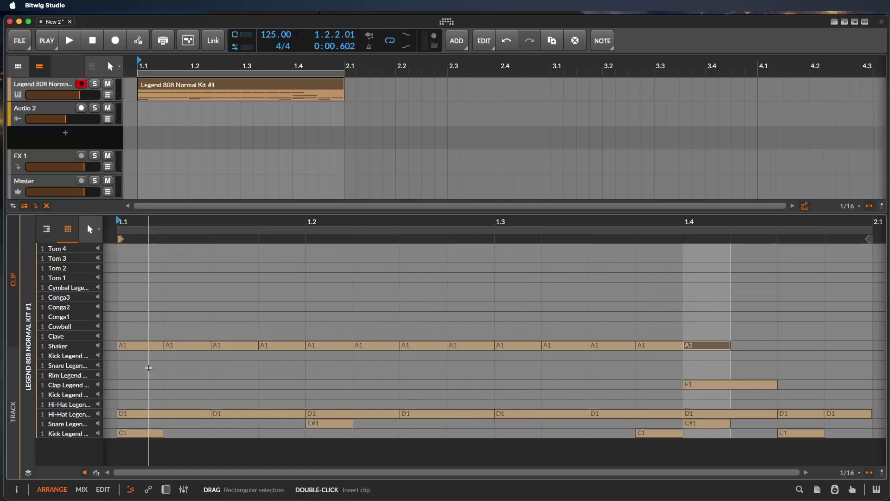
{"action": "key", "text": "space"}
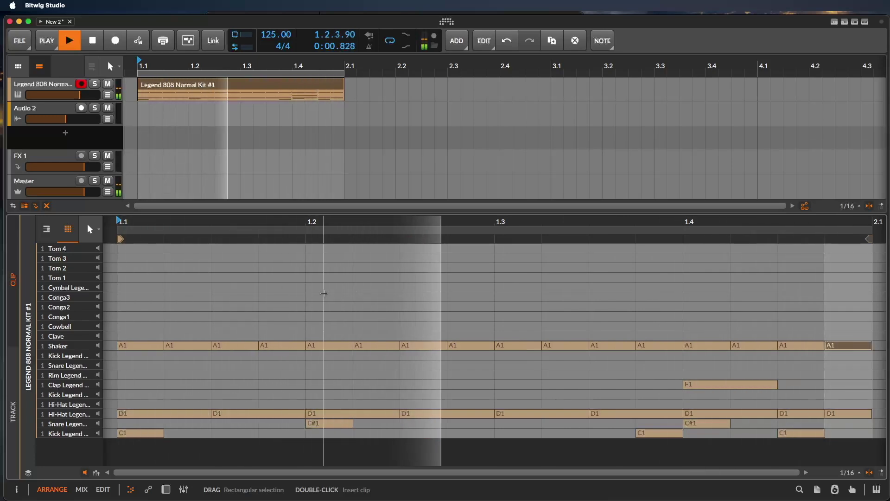
{"action": "key", "text": "space"}
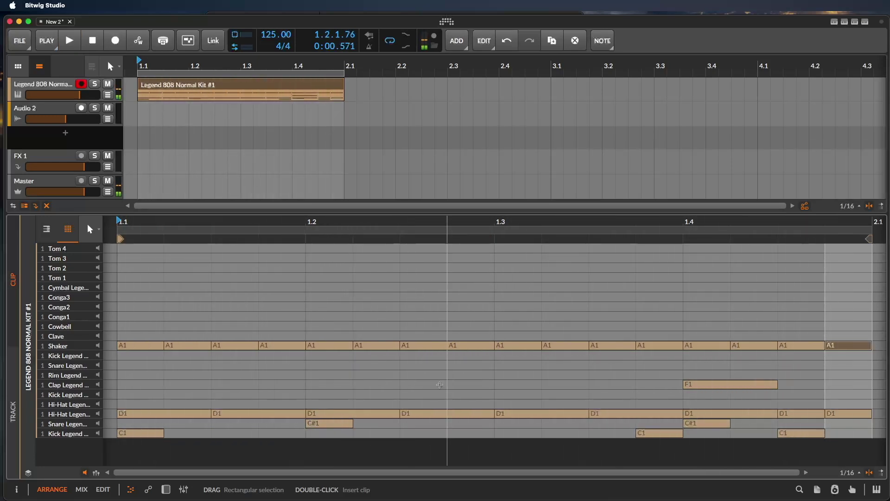